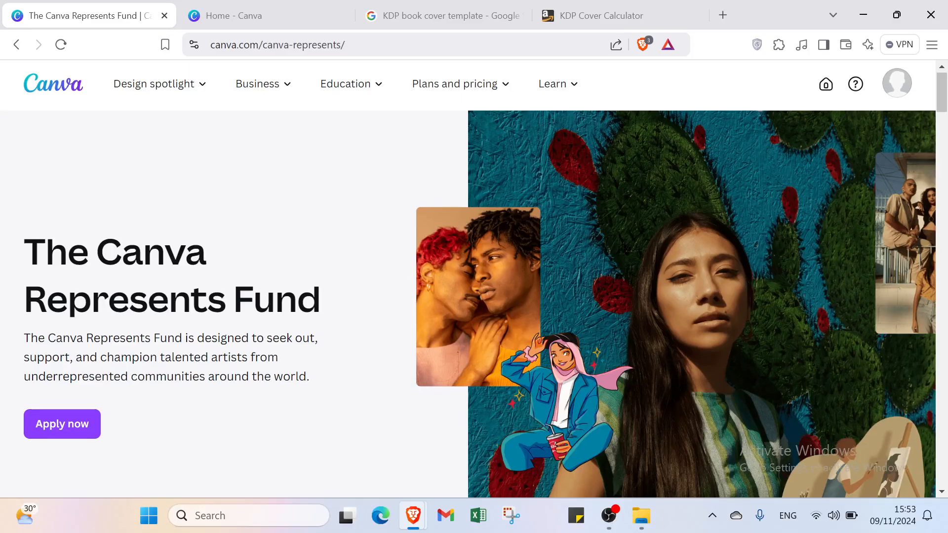
# Look through the Canva Represents Fund page, including the sections on representative content and becoming a Canva Represents artist.
pyautogui.scroll(-3, 474, 279)
pyautogui.scroll(-1, 304, 292)
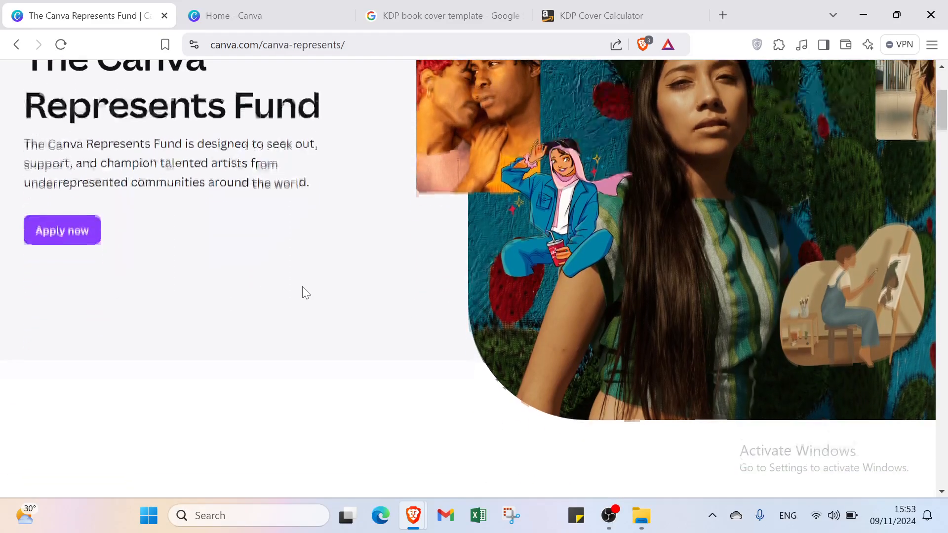
pyautogui.scroll(-2, 304, 295)
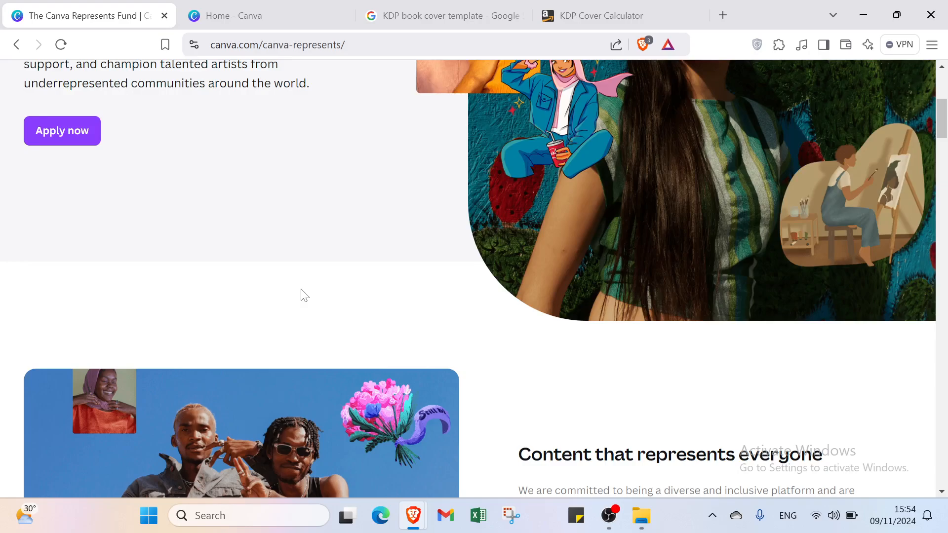
pyautogui.scroll(-2, 306, 294)
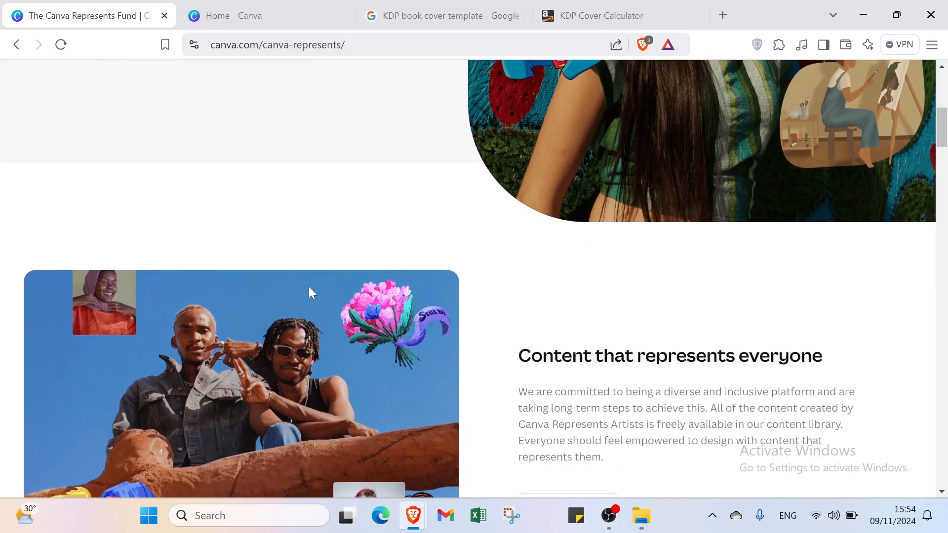
pyautogui.scroll(-2, 311, 291)
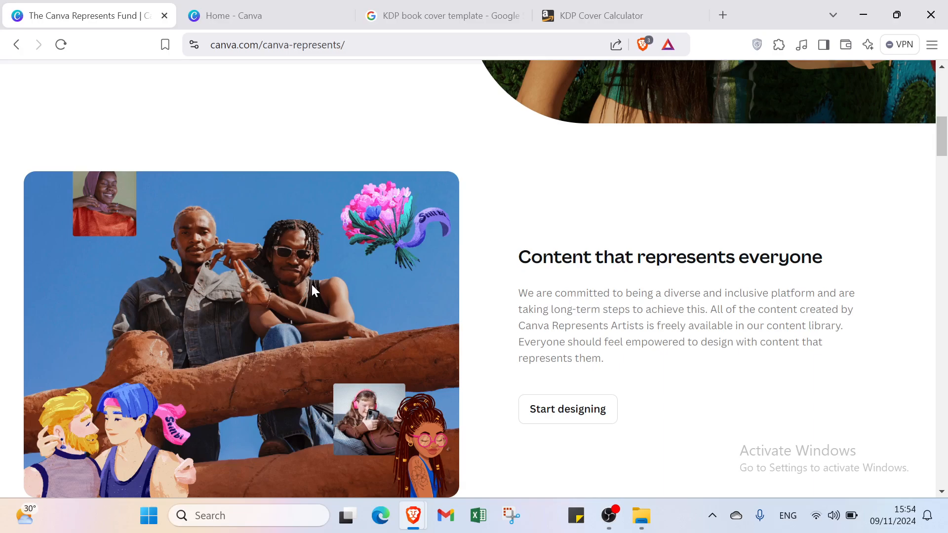
pyautogui.scroll(-5, 311, 288)
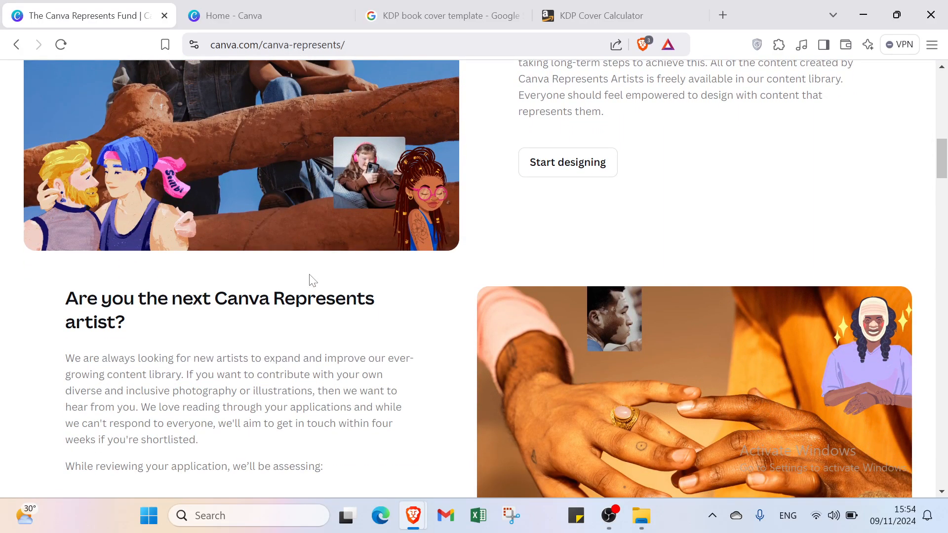
pyautogui.scroll(10, 311, 284)
pyautogui.scroll(4, 311, 281)
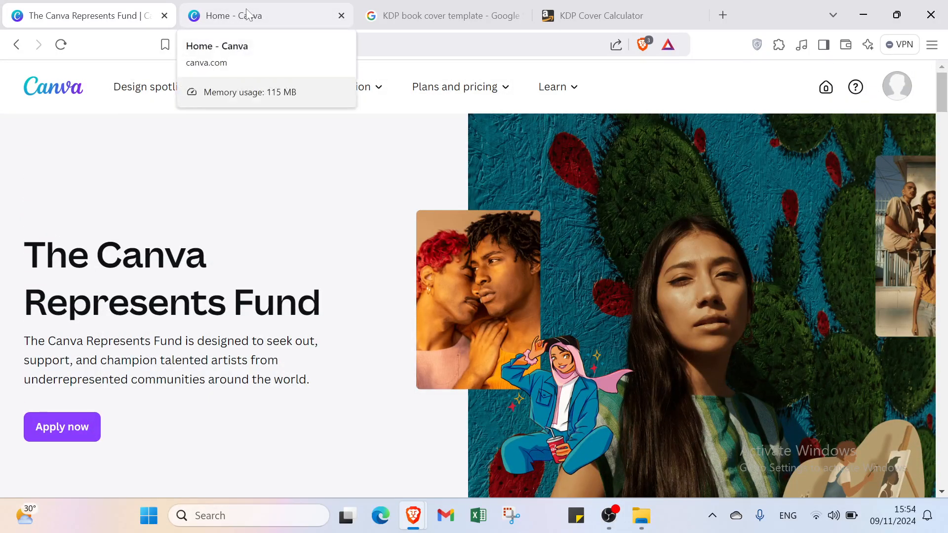
# Go through the open Canva home page and the KDP book cover template search results, ending on the KDP Cover Calculator.
pyautogui.click(247, 15)
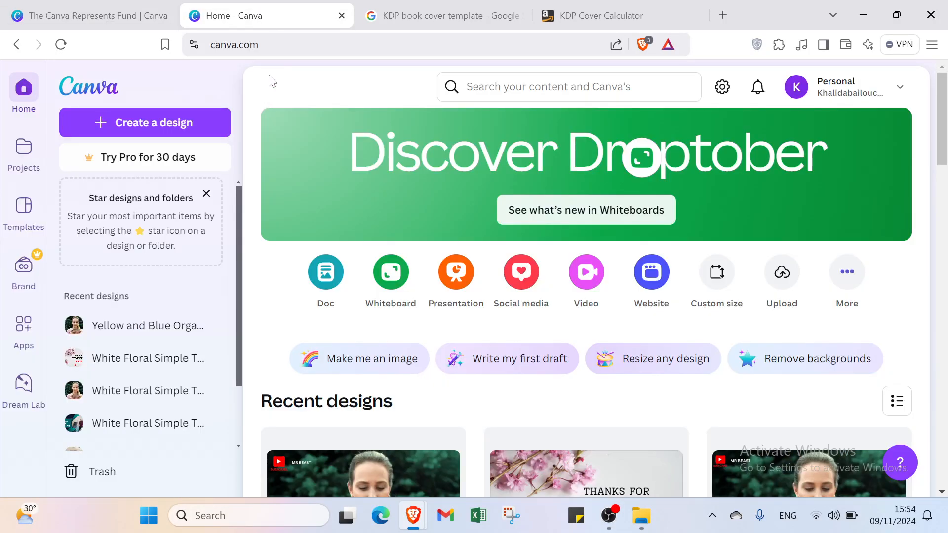
pyautogui.click(135, 4)
pyautogui.click(276, 19)
pyautogui.click(427, 17)
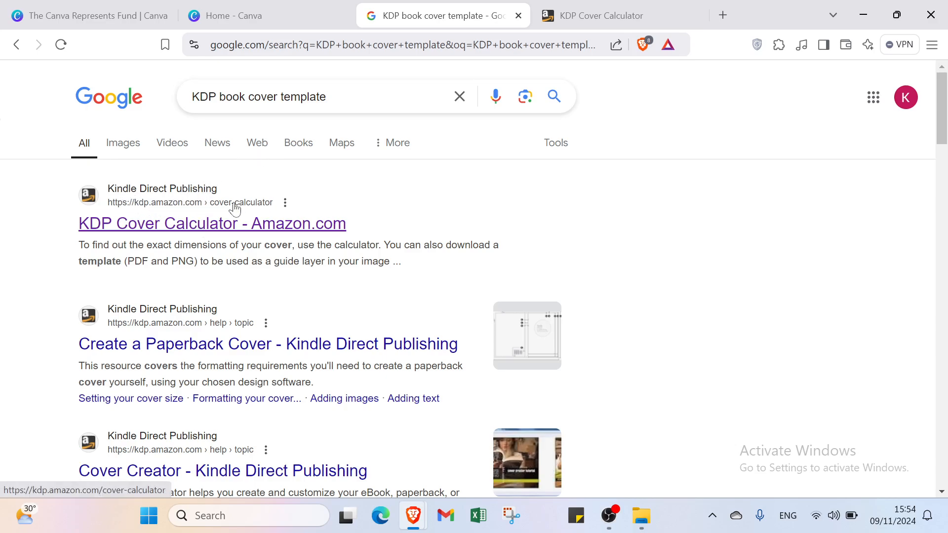
pyautogui.click(583, 18)
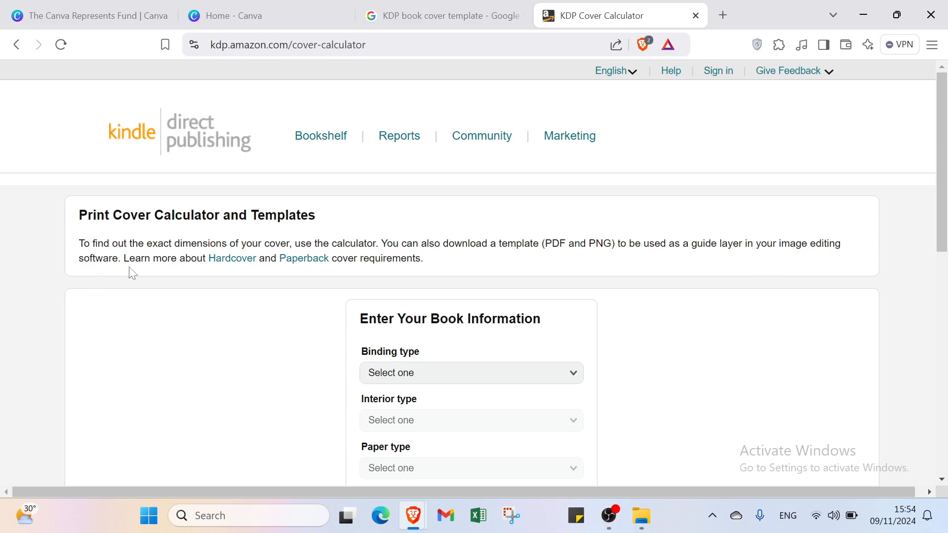
pyautogui.scroll(-1, 129, 268)
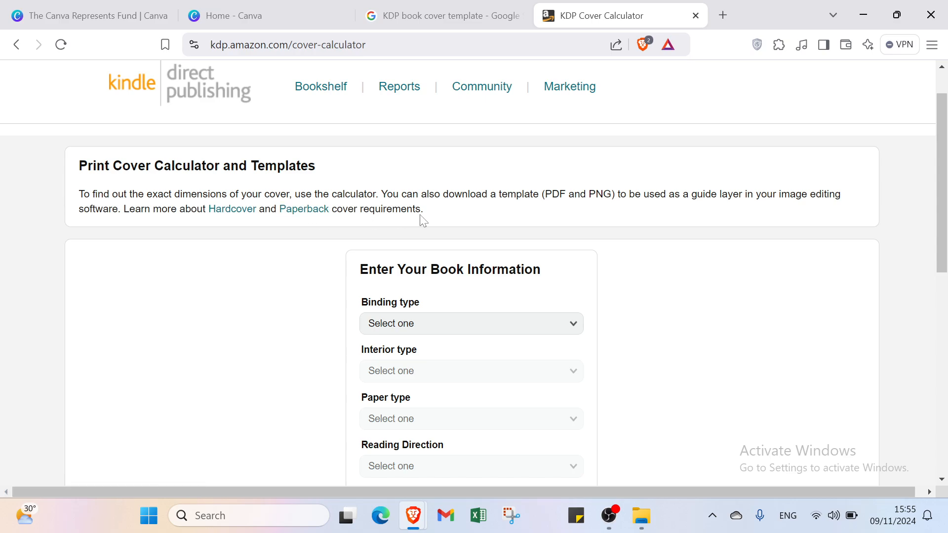
pyautogui.scroll(-2, 424, 220)
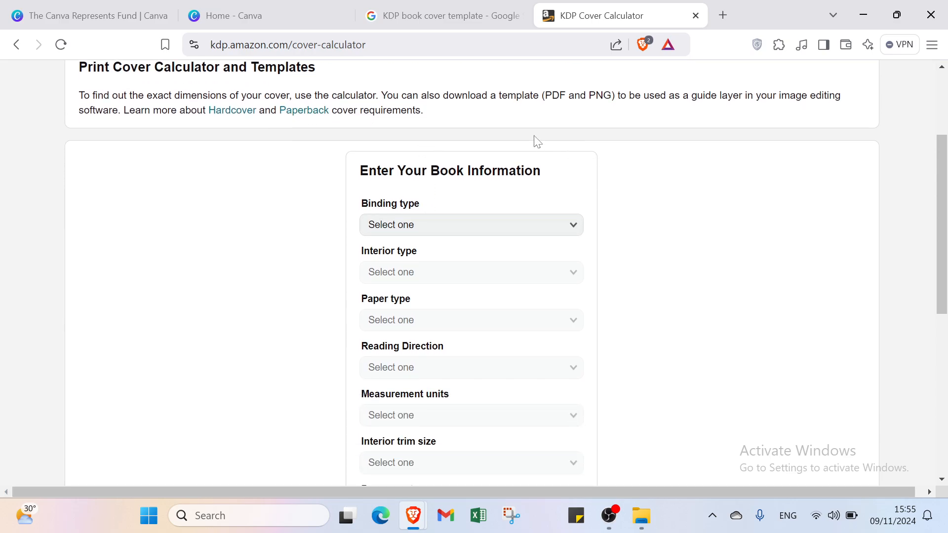
pyautogui.click(443, 16)
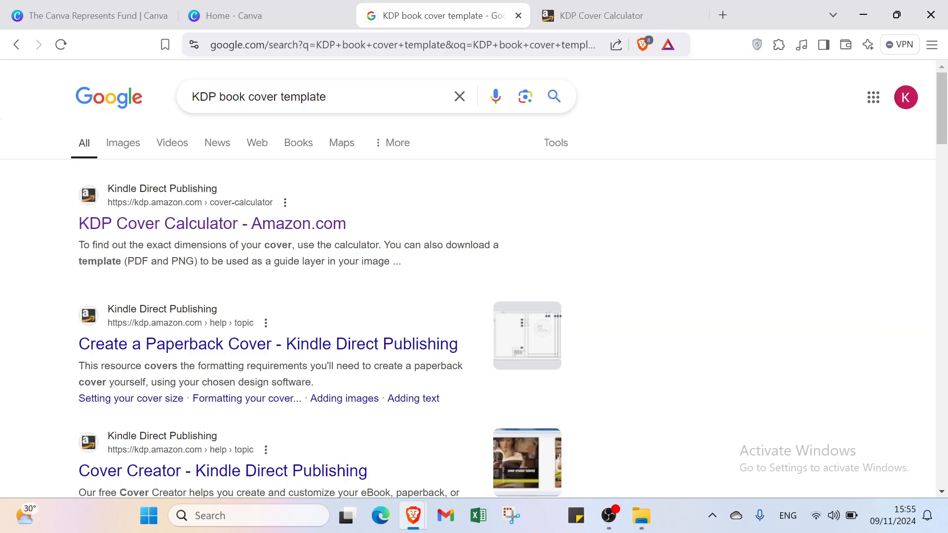
pyautogui.click(566, 25)
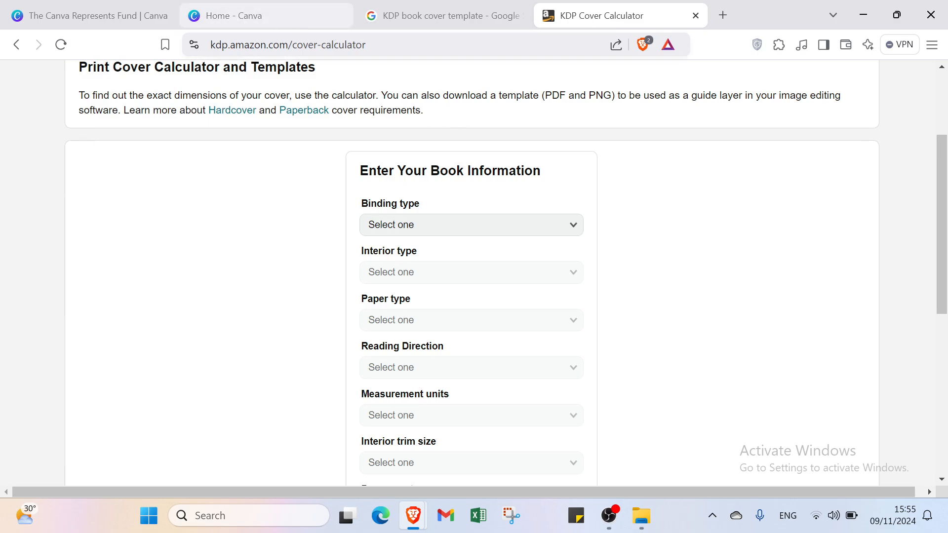
# Set the book's binding type to Hardcover and its interior type to Black & white.
pyautogui.scroll(1, 380, 175)
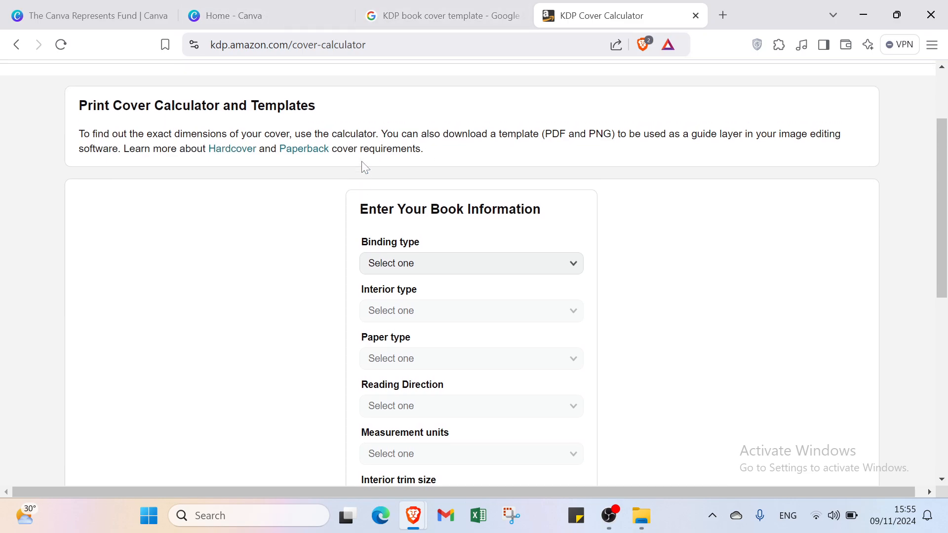
pyautogui.scroll(-2, 375, 178)
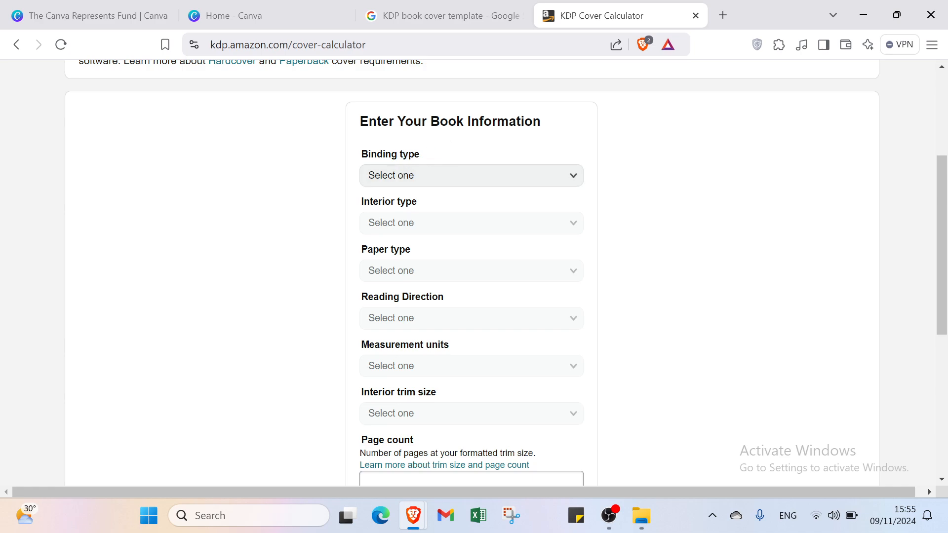
pyautogui.click(470, 175)
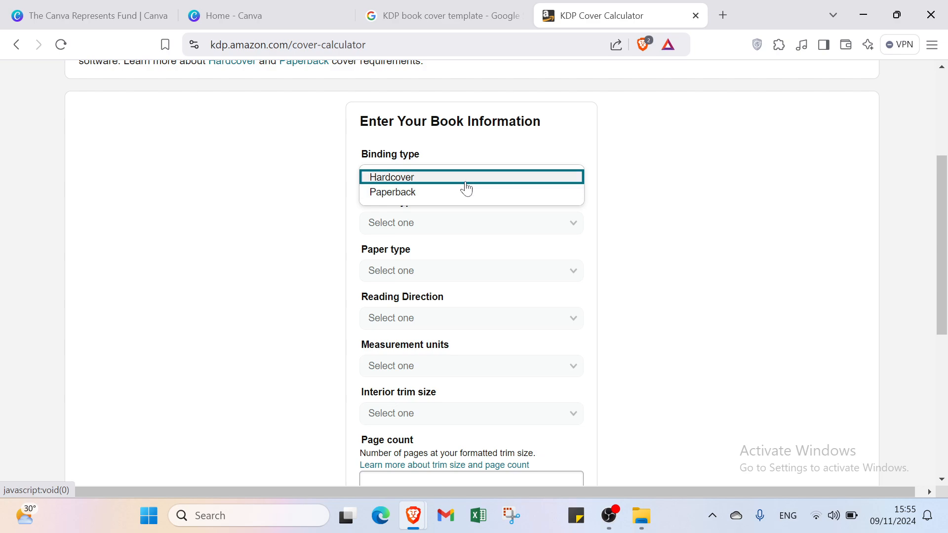
pyautogui.click(465, 179)
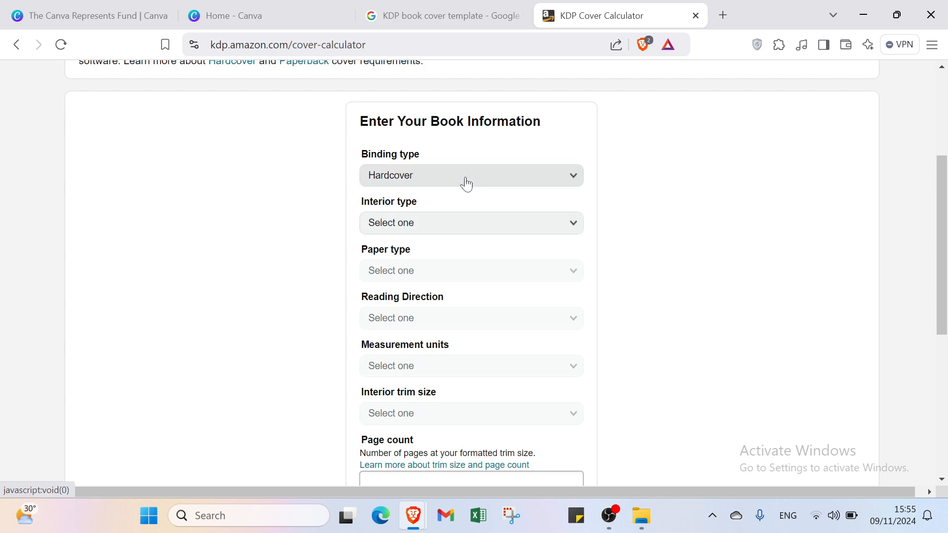
pyautogui.click(452, 223)
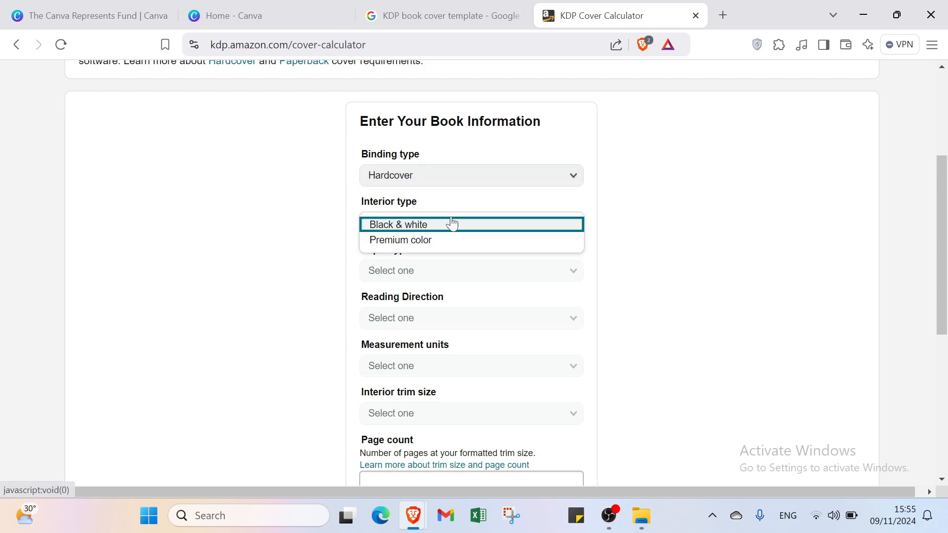
pyautogui.click(454, 226)
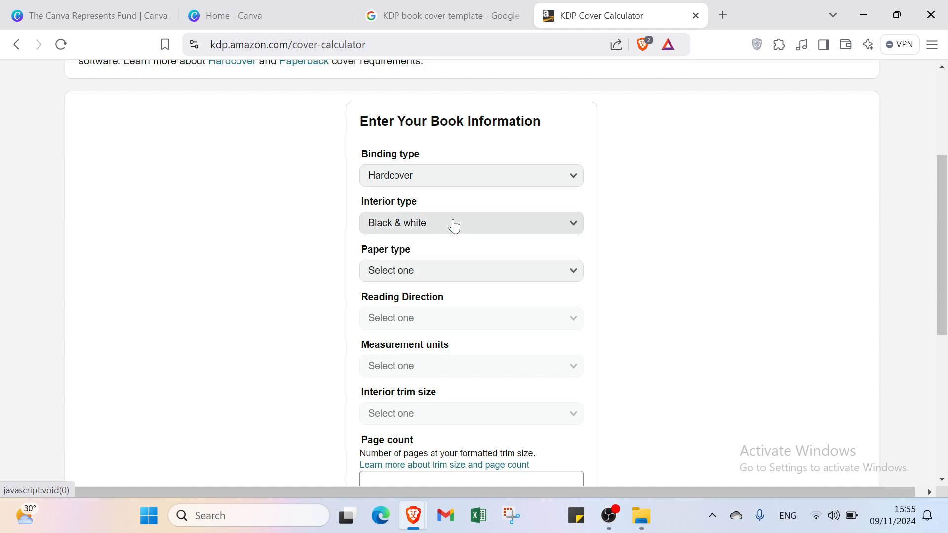
# Choose White paper as the paper type and Right to Left as the reading direction.
pyautogui.click(430, 272)
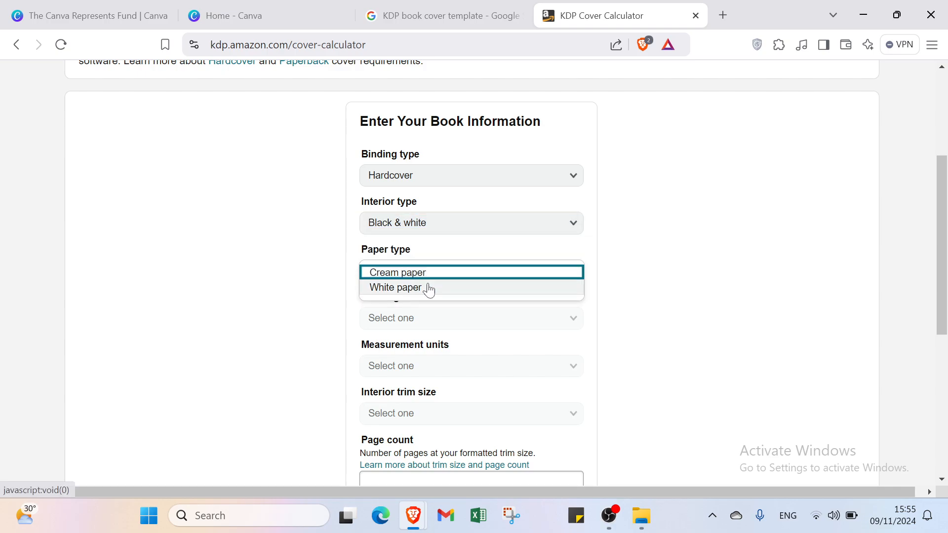
pyautogui.click(425, 292)
pyautogui.click(409, 318)
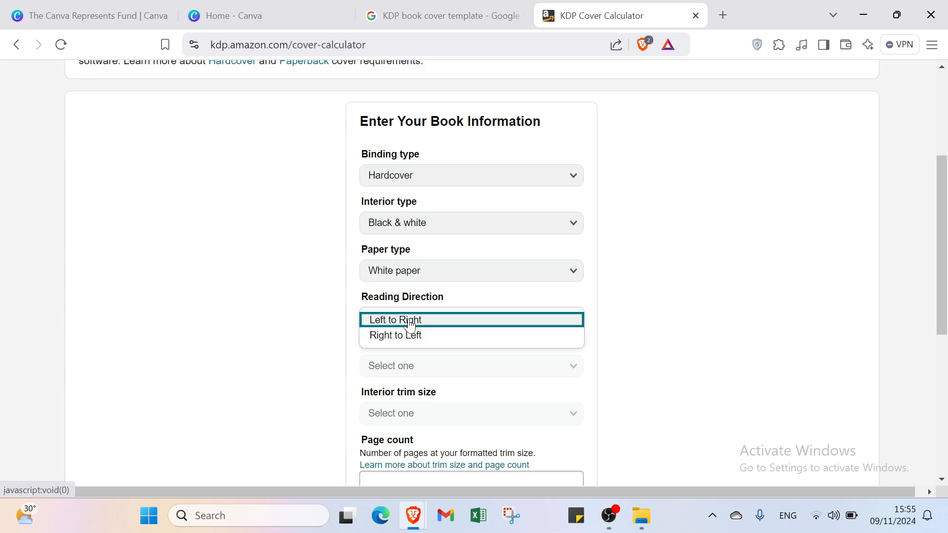
pyautogui.hscroll(1, 410, 320)
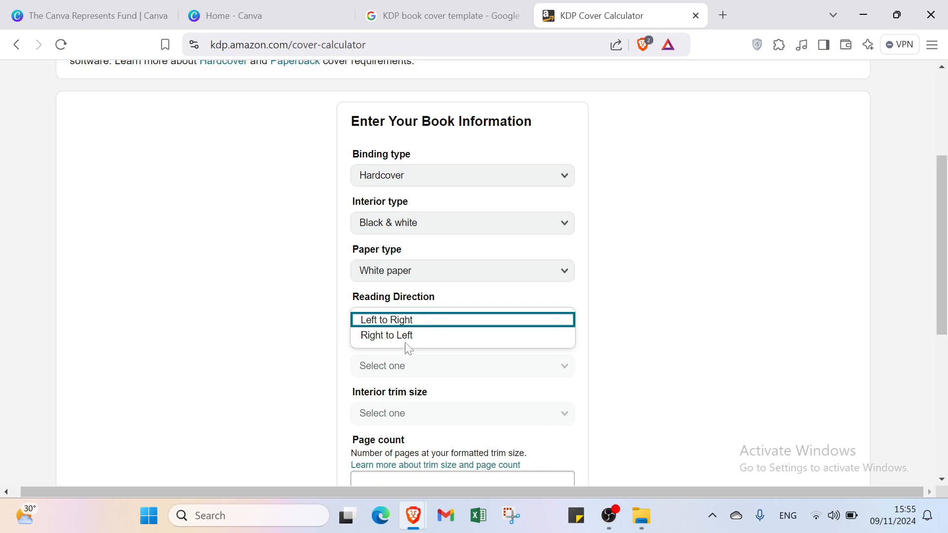
pyautogui.click(407, 340)
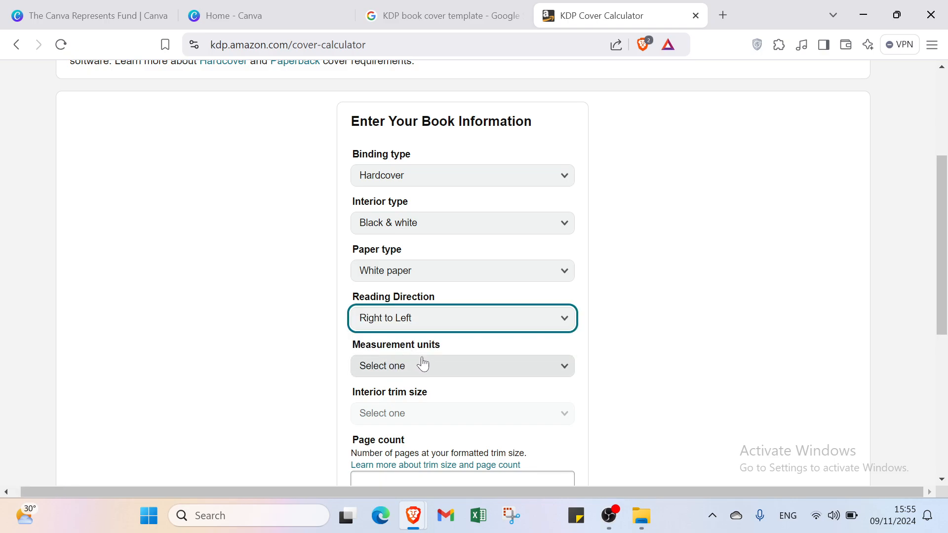
# Set the measurement units to Inches and the interior trim size to 8.25 x 11 in.
pyautogui.click(423, 365)
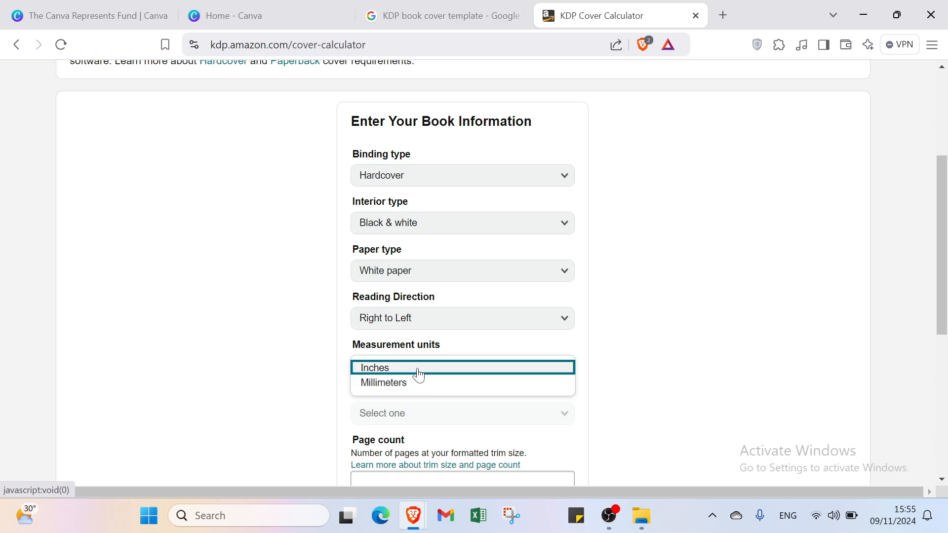
pyautogui.click(419, 374)
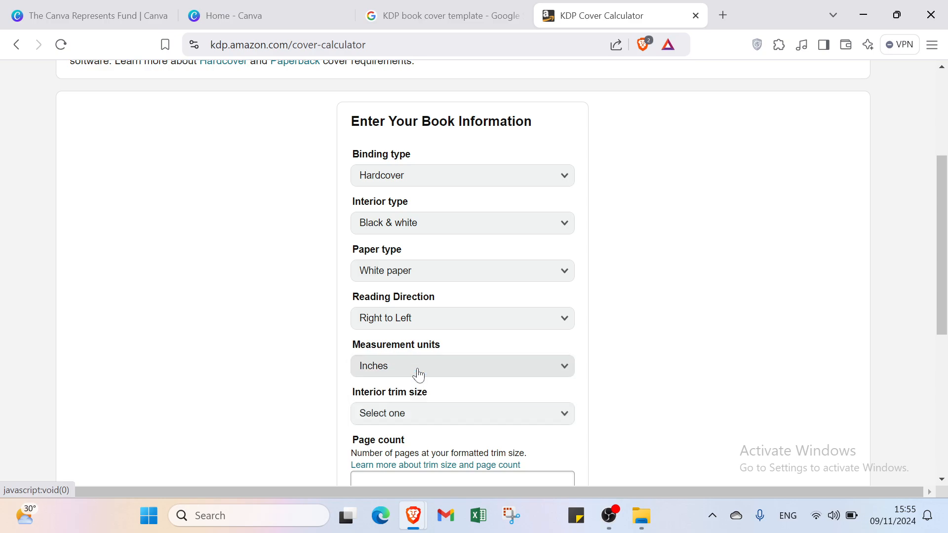
pyautogui.click(424, 414)
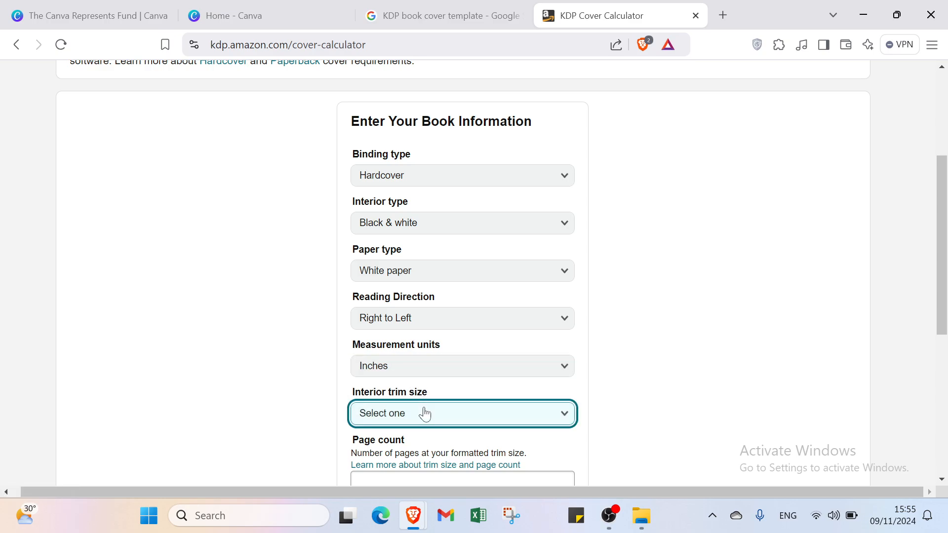
pyautogui.click(411, 374)
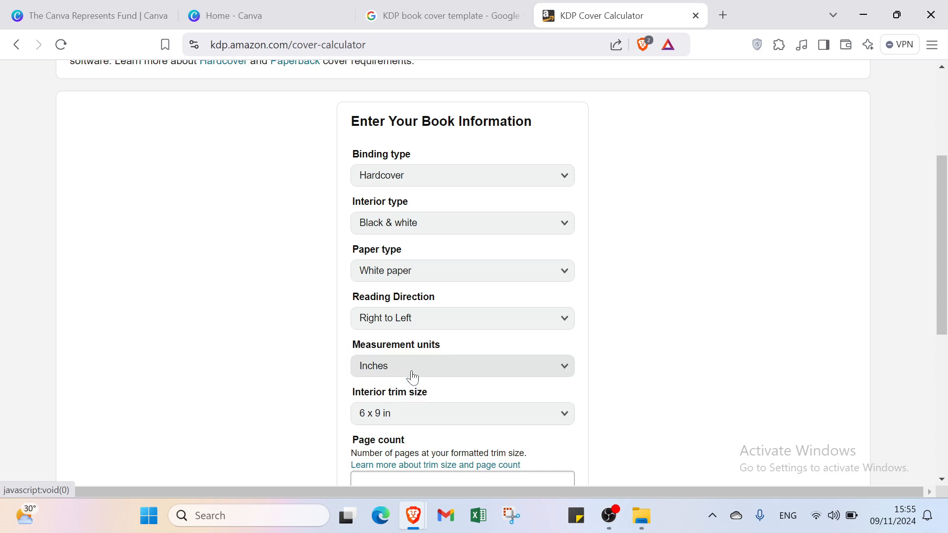
pyautogui.click(430, 413)
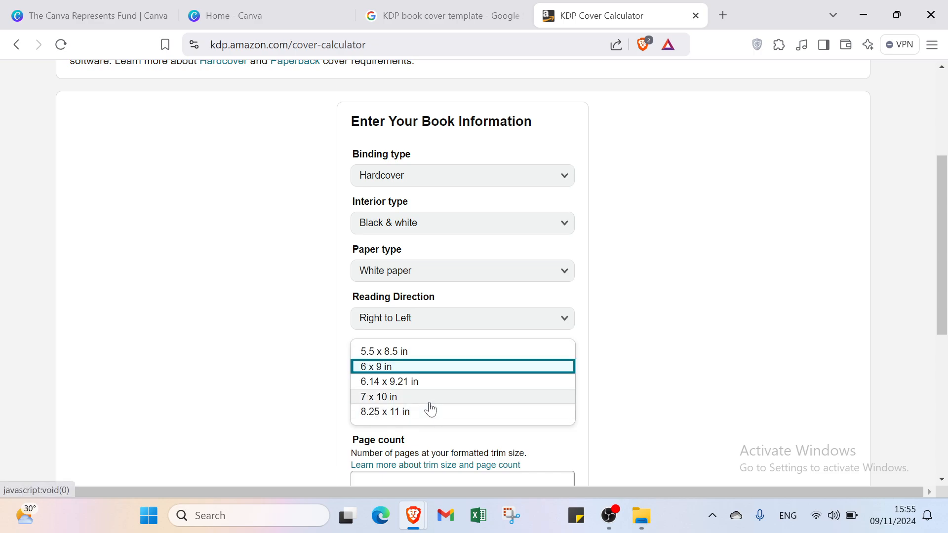
pyautogui.scroll(-1, 429, 410)
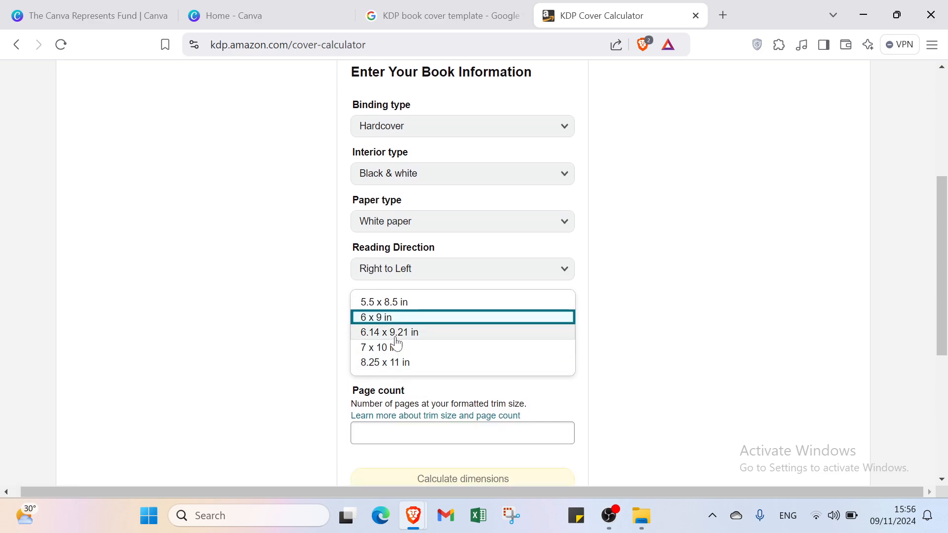
pyautogui.click(406, 363)
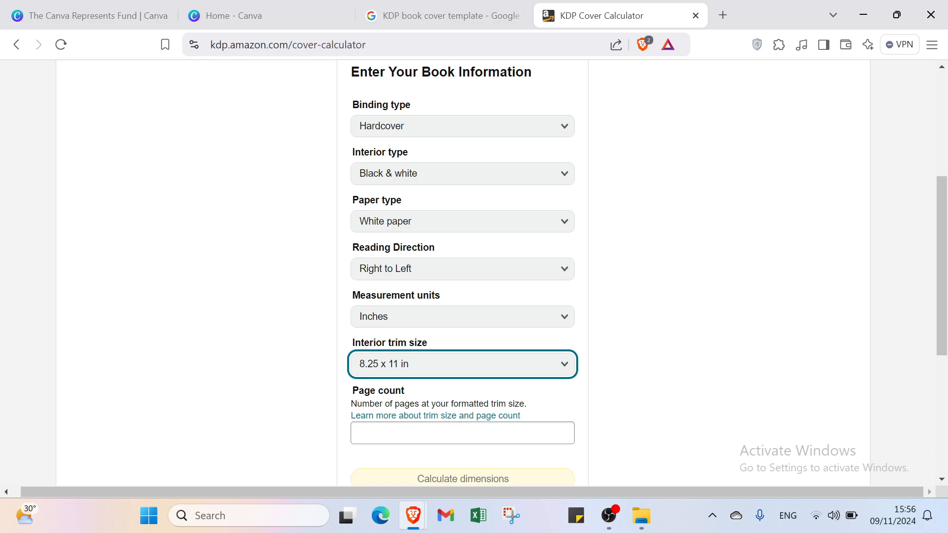
# Set the page count to 0 and try to calculate the cover dimensions.
pyautogui.click(444, 433)
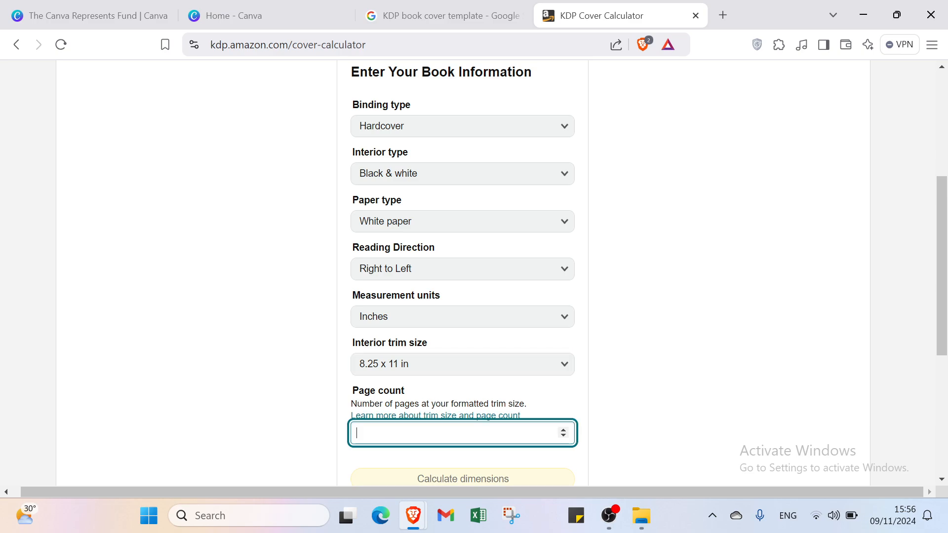
pyautogui.click(563, 435)
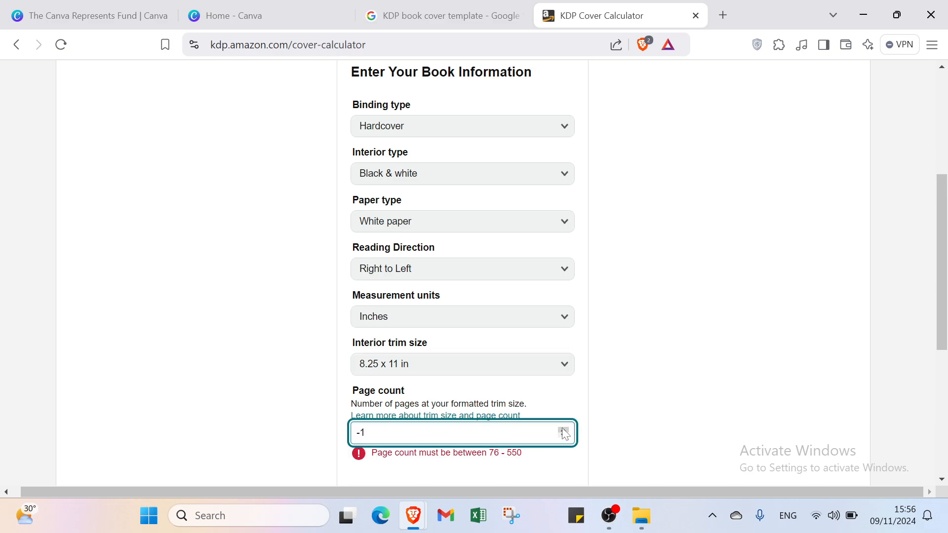
pyautogui.doubleClick(562, 430)
pyautogui.click(562, 429)
pyautogui.scroll(-5, 543, 427)
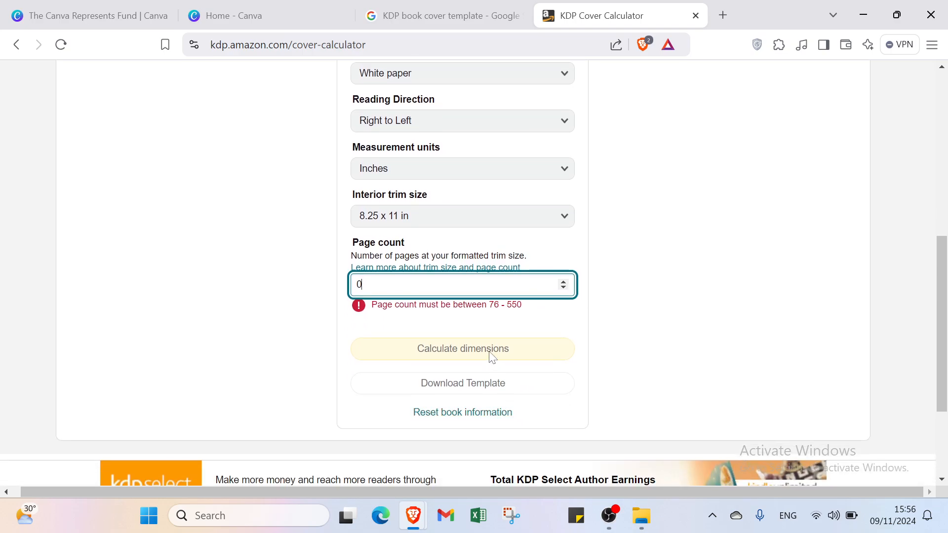
pyautogui.click(490, 353)
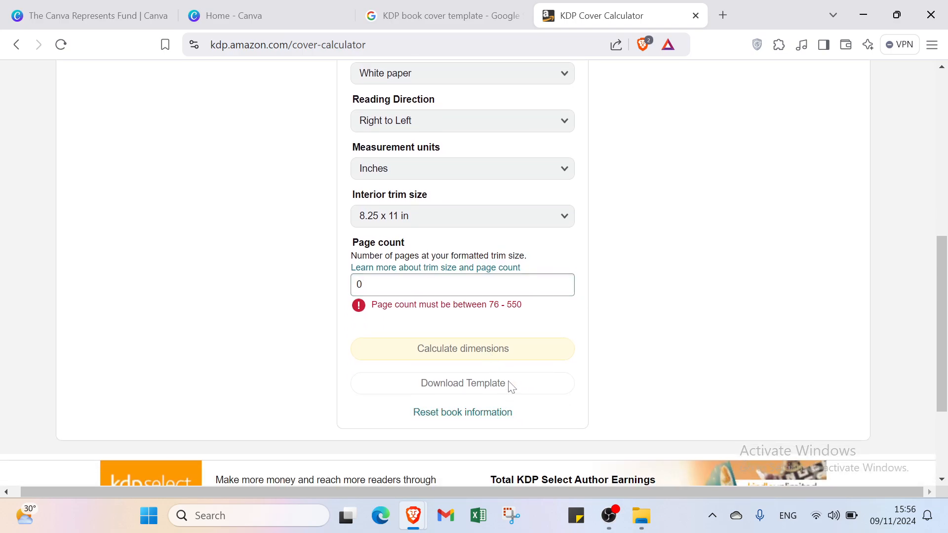
# Set the page count to 100, calculate the cover dimensions and look over the resulting dimension table and cover diagram.
pyautogui.click(562, 281)
pyautogui.click(563, 281)
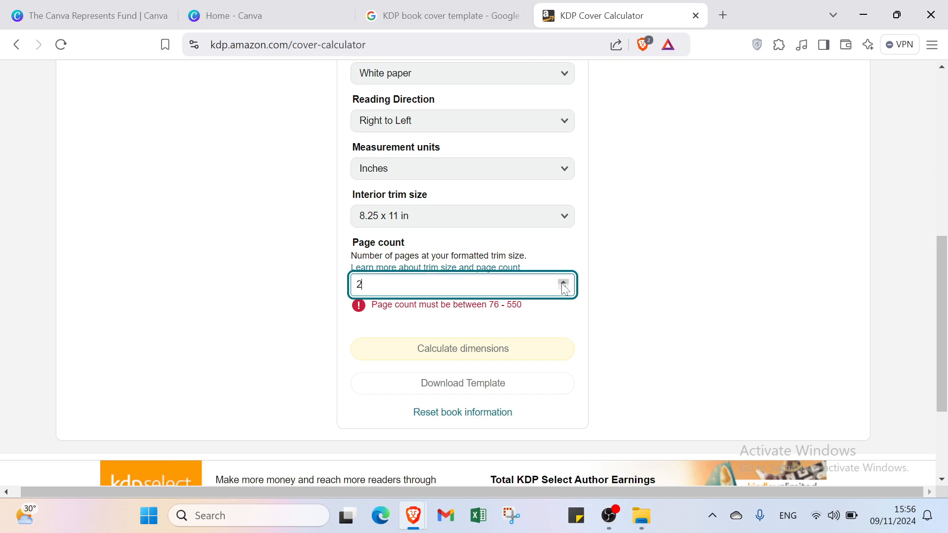
pyautogui.click(530, 392)
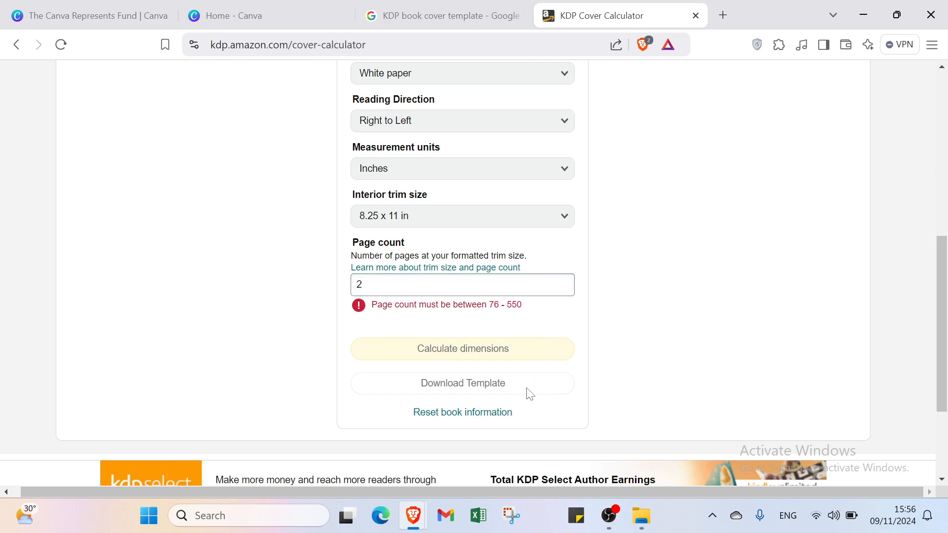
pyautogui.click(509, 420)
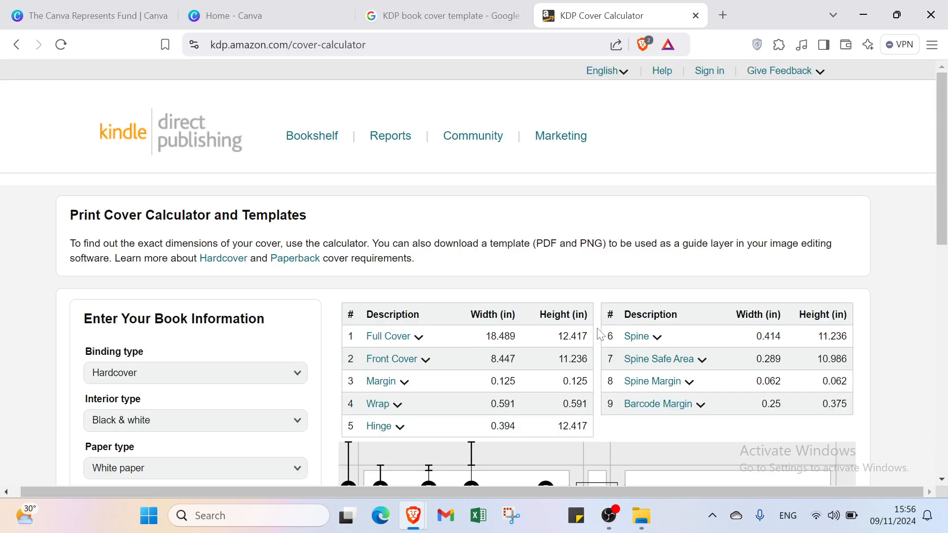
pyautogui.scroll(-3, 471, 291)
pyautogui.scroll(-4, 444, 276)
pyautogui.scroll(7, 494, 241)
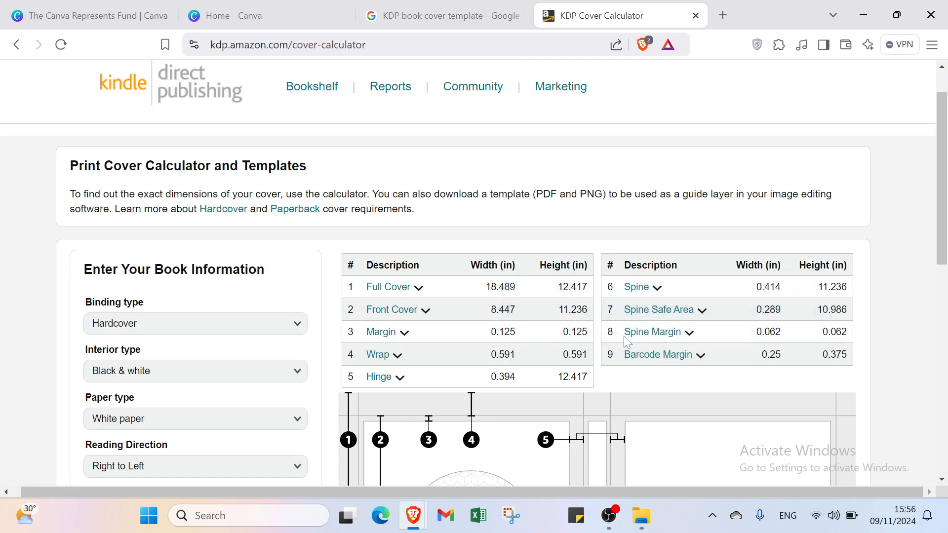
# Switch to Canva and start a custom-size design with its units set to inches.
pyautogui.click(247, 19)
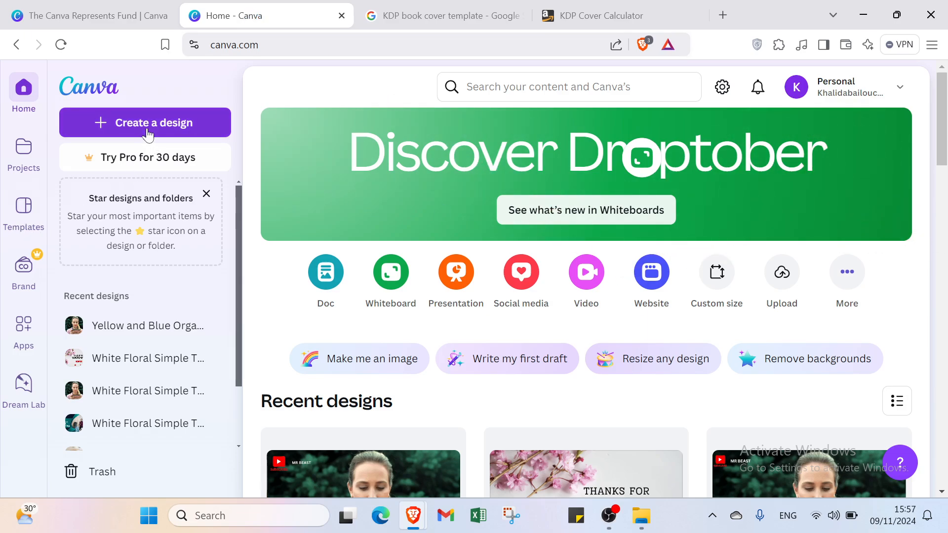
pyautogui.scroll(-4, 147, 132)
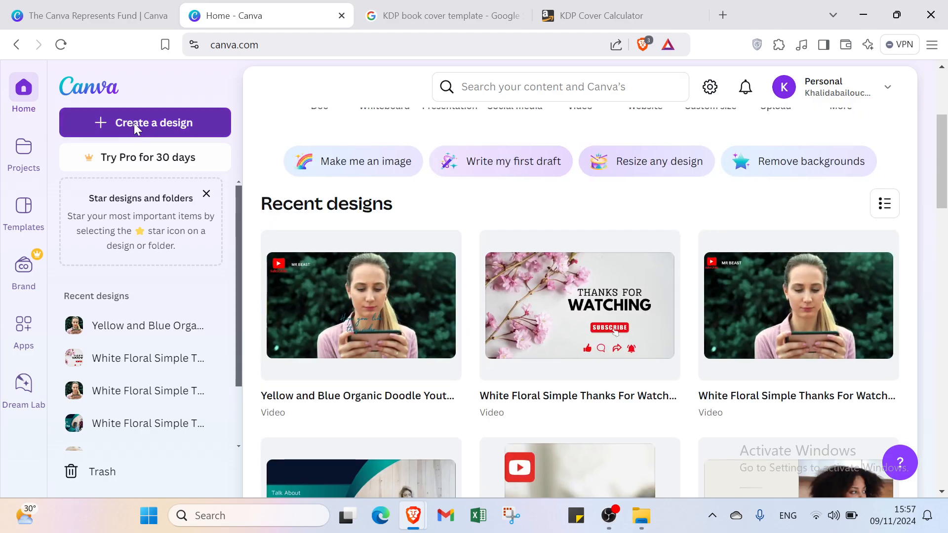
pyautogui.click(135, 123)
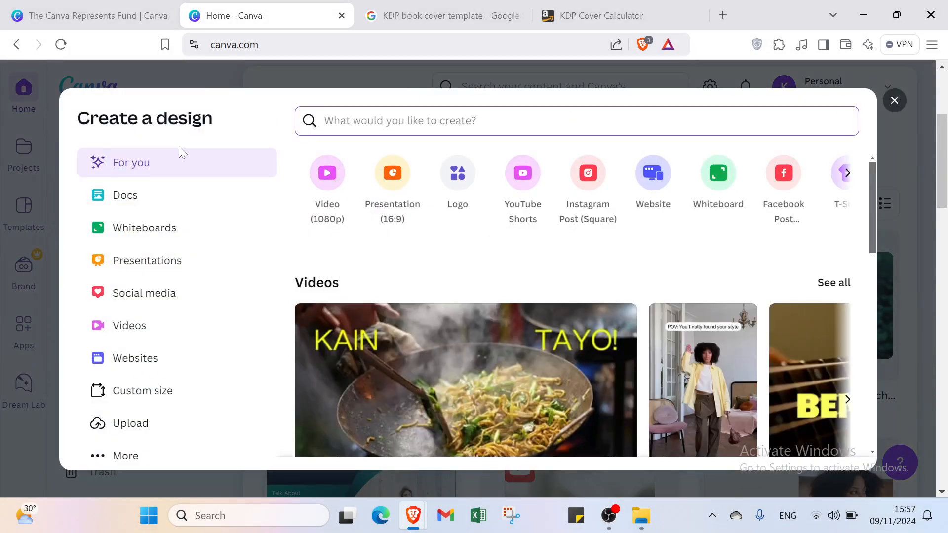
pyautogui.click(138, 402)
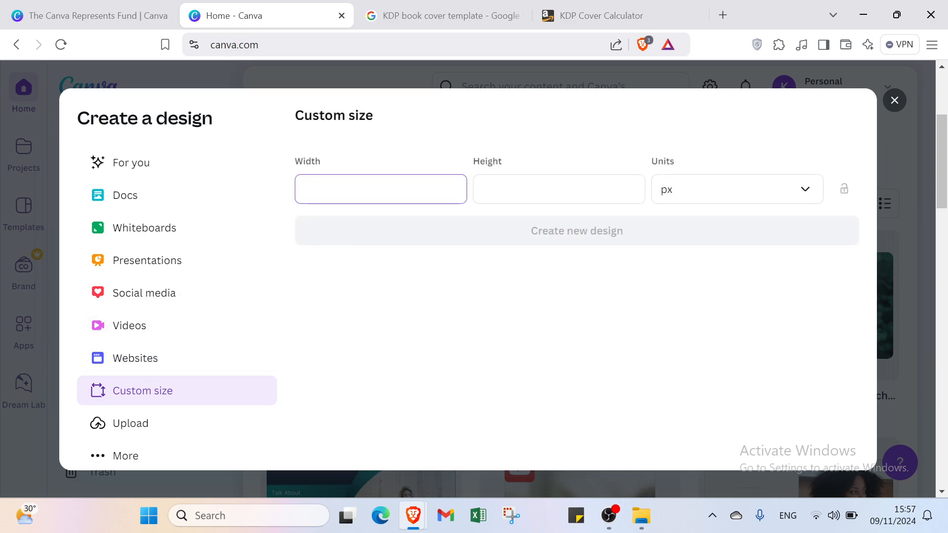
pyautogui.click(662, 189)
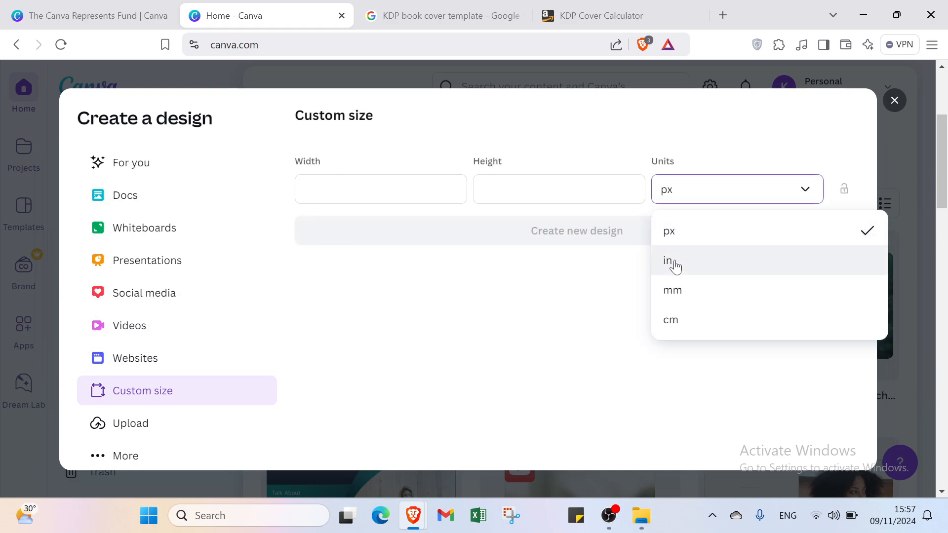
pyautogui.click(675, 265)
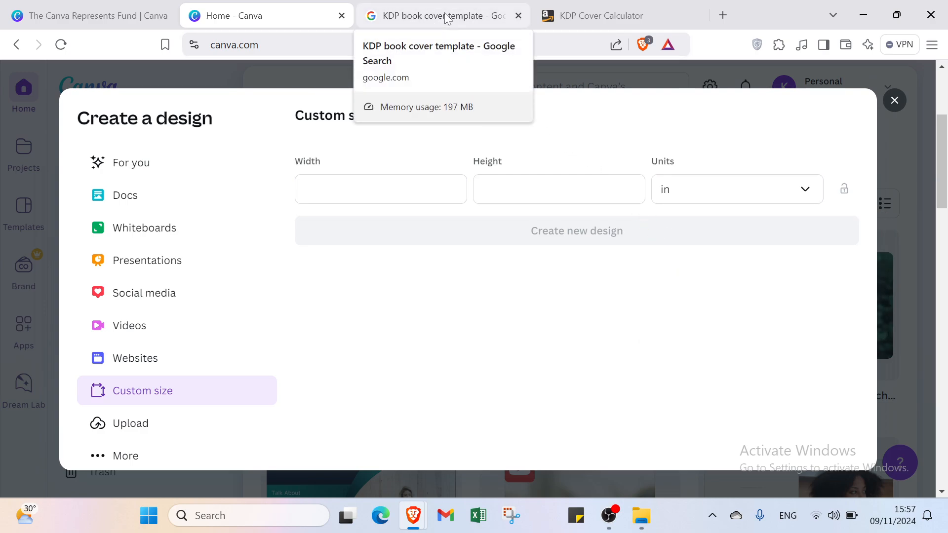
# Consult the calculator's full cover size and create the custom Canva design at 19.489 x 12.417 in.
pyautogui.click(601, 15)
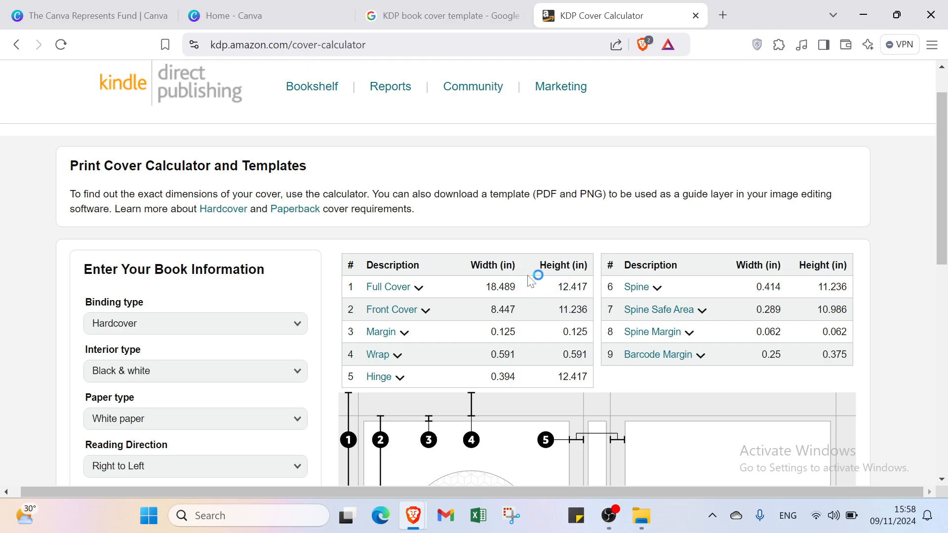
pyautogui.click(284, 16)
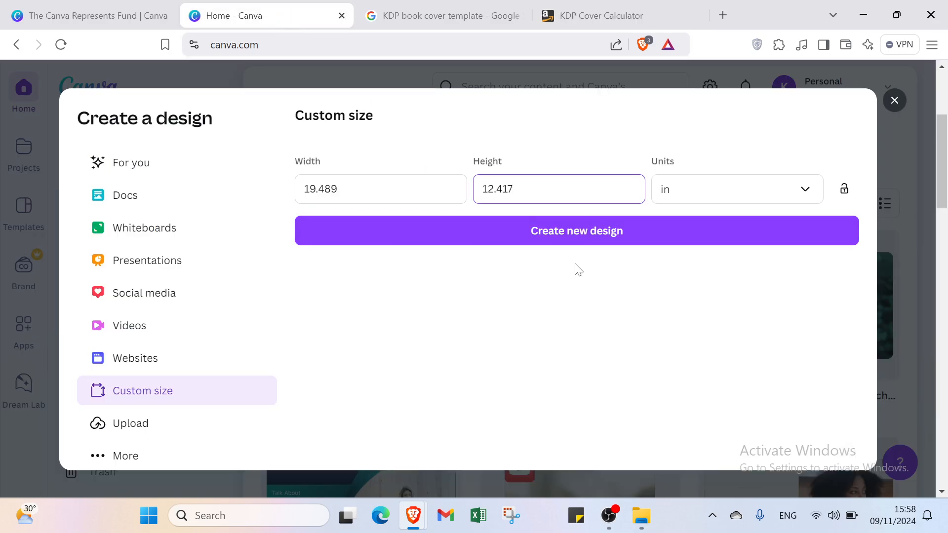
pyautogui.click(558, 229)
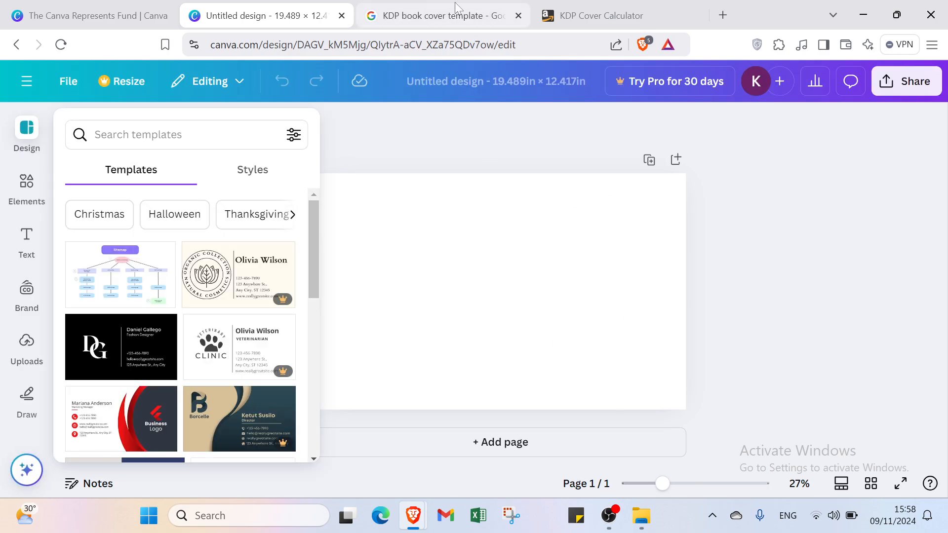
# Return to the KDP Cover Calculator and download the cover template to the Downloads folder as KDP BOOK.
pyautogui.click(584, 7)
pyautogui.scroll(-3, 614, 330)
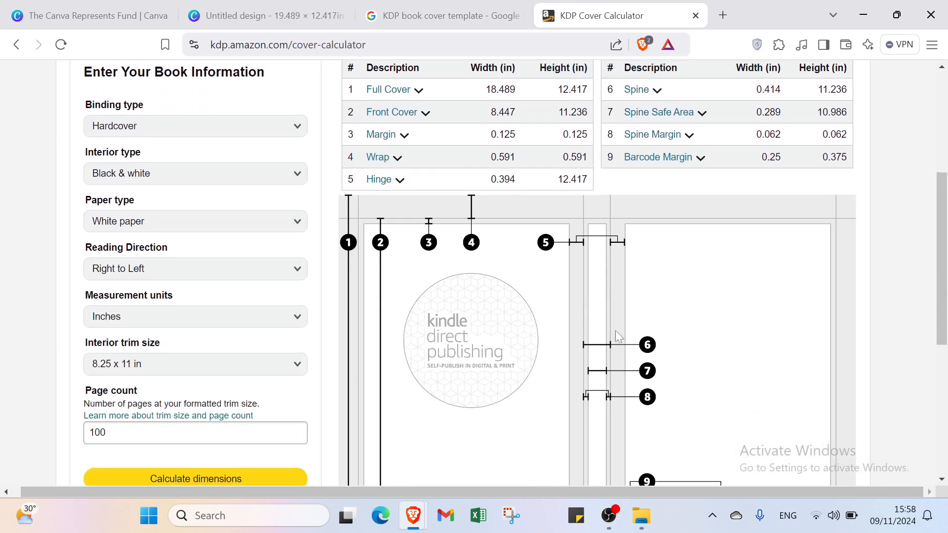
pyautogui.scroll(4, 615, 331)
pyautogui.scroll(-10, 865, 250)
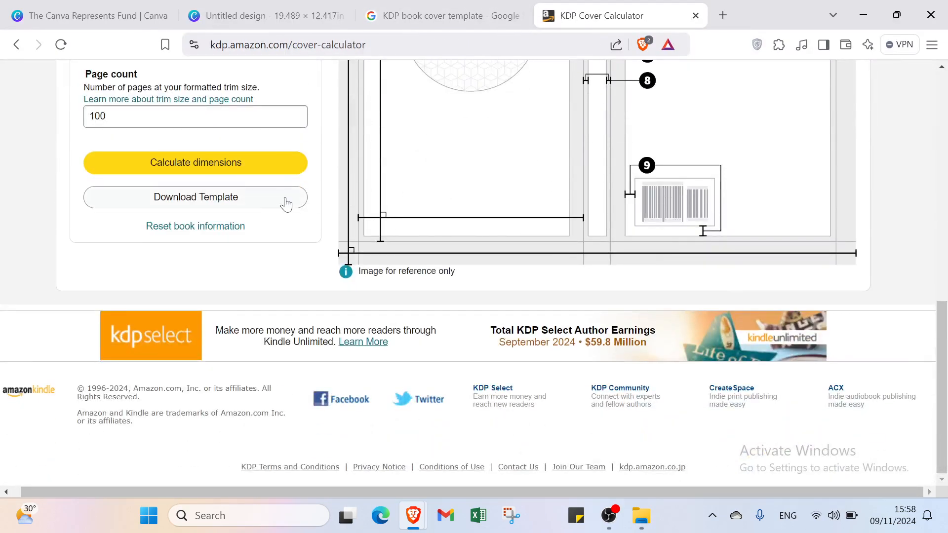
pyautogui.click(285, 202)
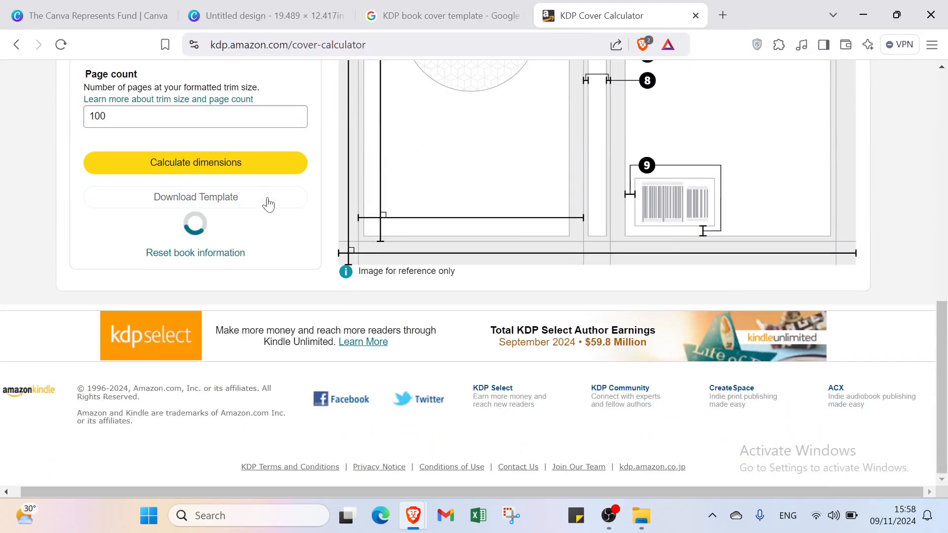
pyautogui.scroll(8, 738, 244)
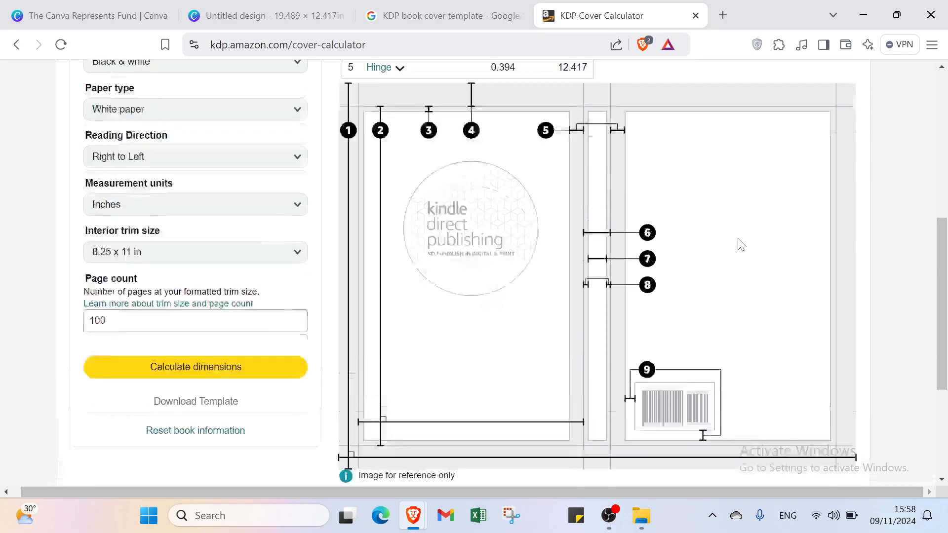
pyautogui.scroll(2, 738, 242)
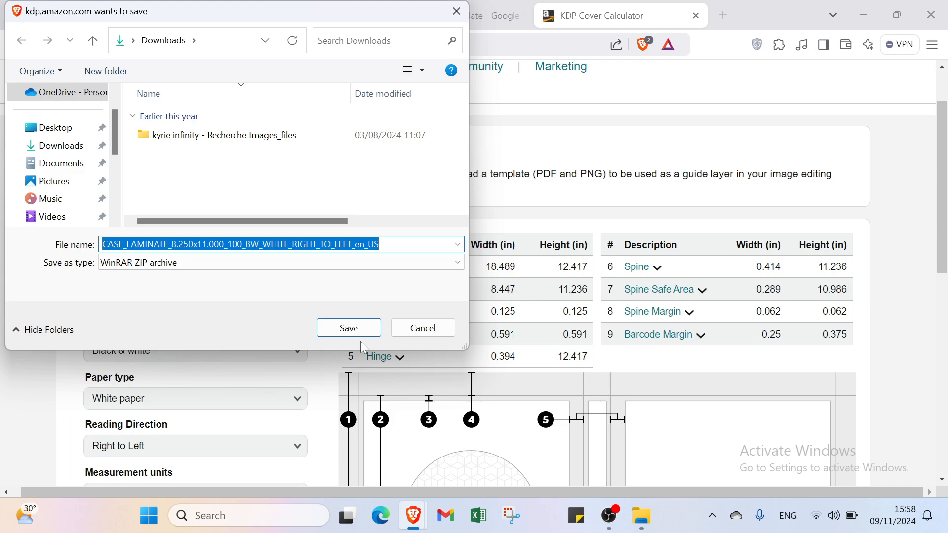
pyautogui.write('KDP BOOK')
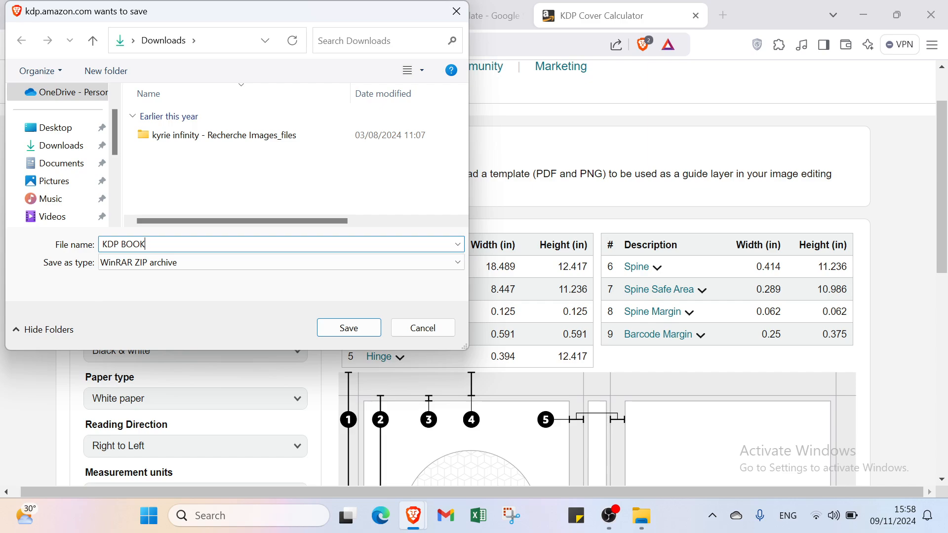
pyautogui.press('Return')
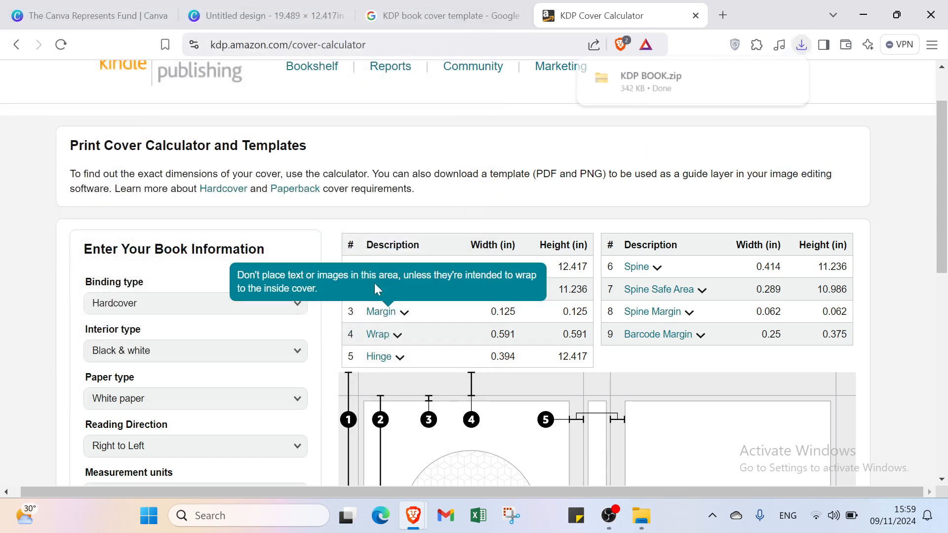
# Switch to the Canva design and try to upload KDP BOOK.zip from the Downloads folder.
pyautogui.click(247, 15)
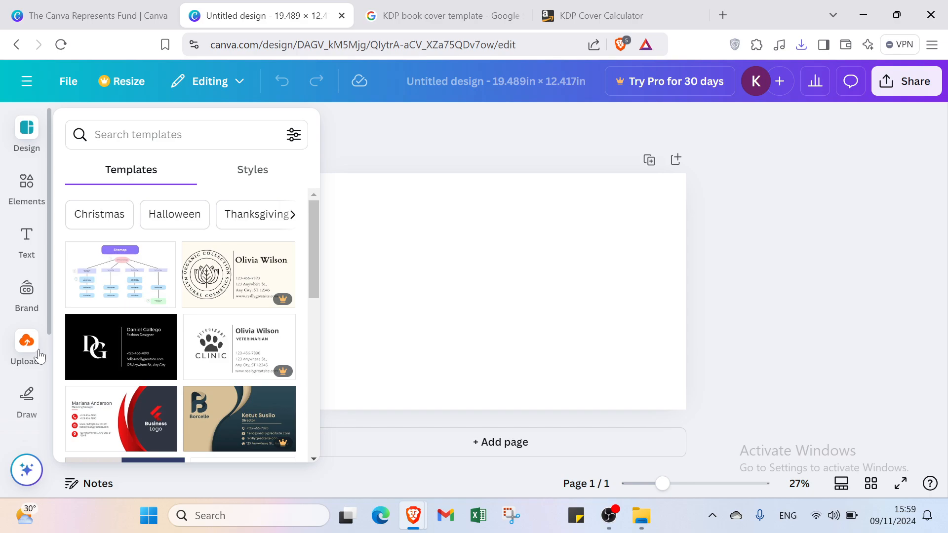
pyautogui.click(26, 343)
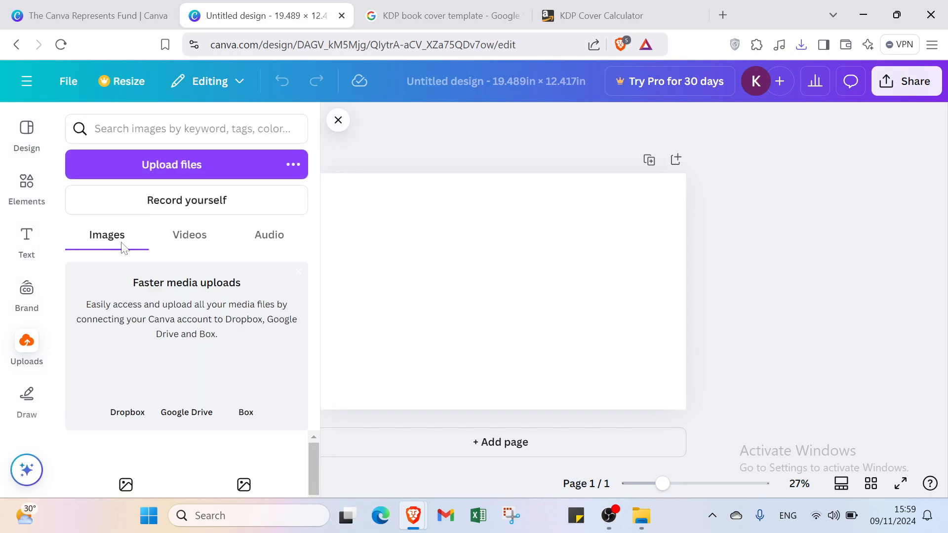
pyautogui.click(174, 161)
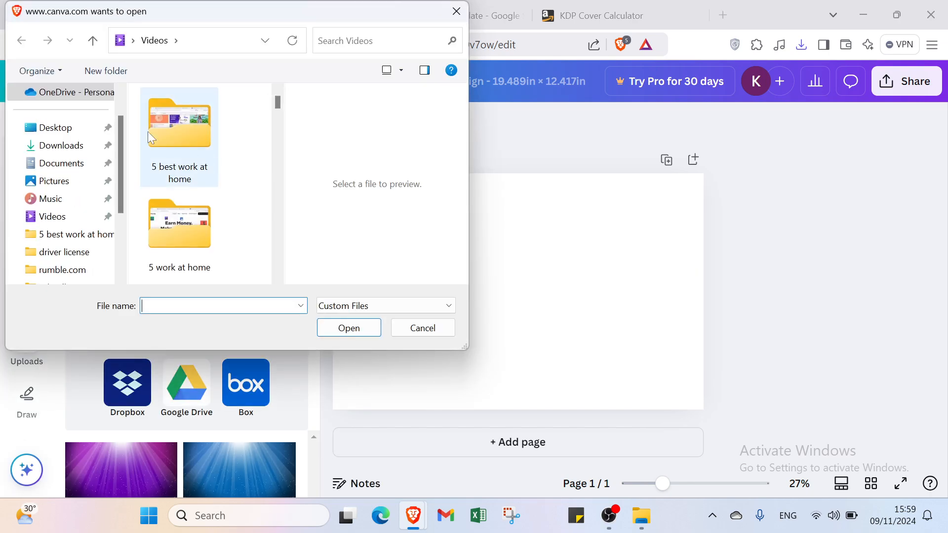
pyautogui.click(77, 145)
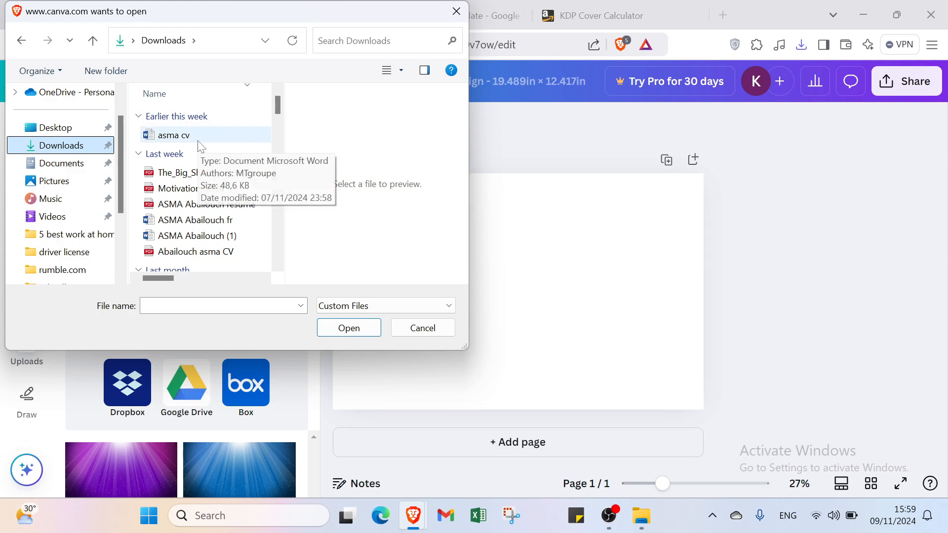
pyautogui.write('KDP')
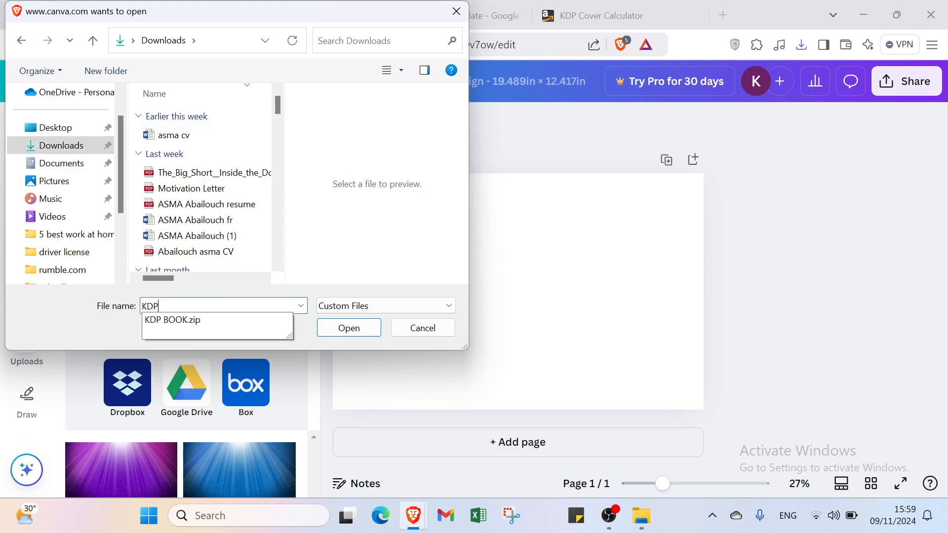
pyautogui.click(347, 334)
pyautogui.click(347, 334)
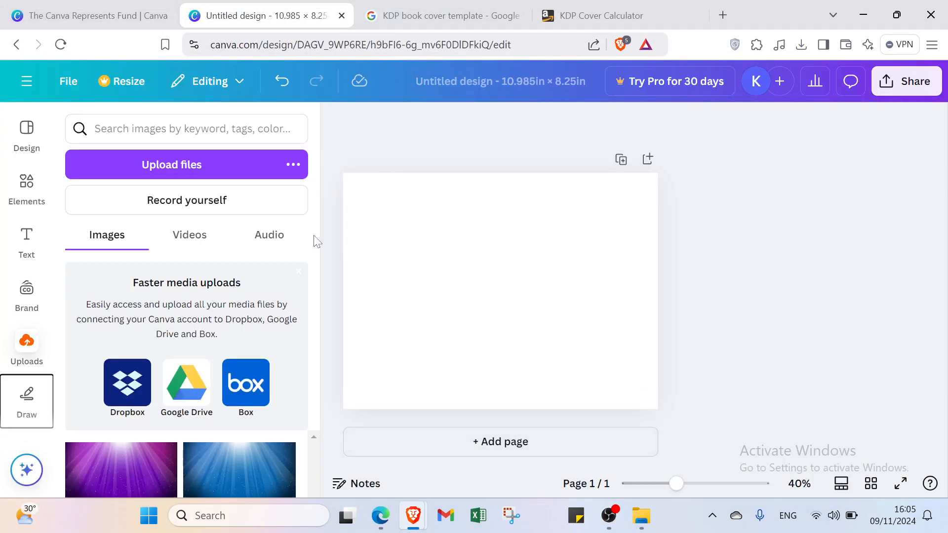
# Show all file types in Downloads and try to upload PAPERBACK_5.250x8.000_100_PREMIUM_WHITE_en_US.zip to the Canva design.
pyautogui.click(235, 181)
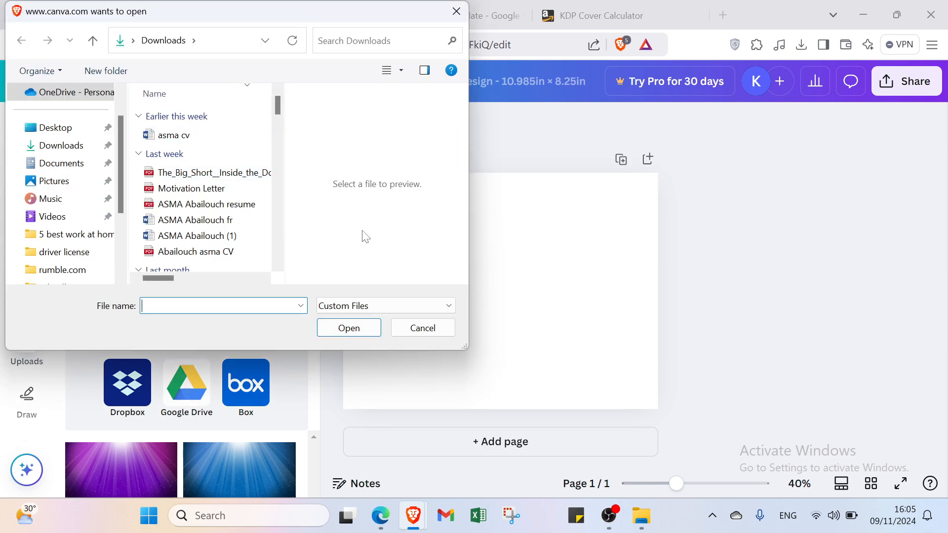
pyautogui.click(359, 306)
pyautogui.click(354, 333)
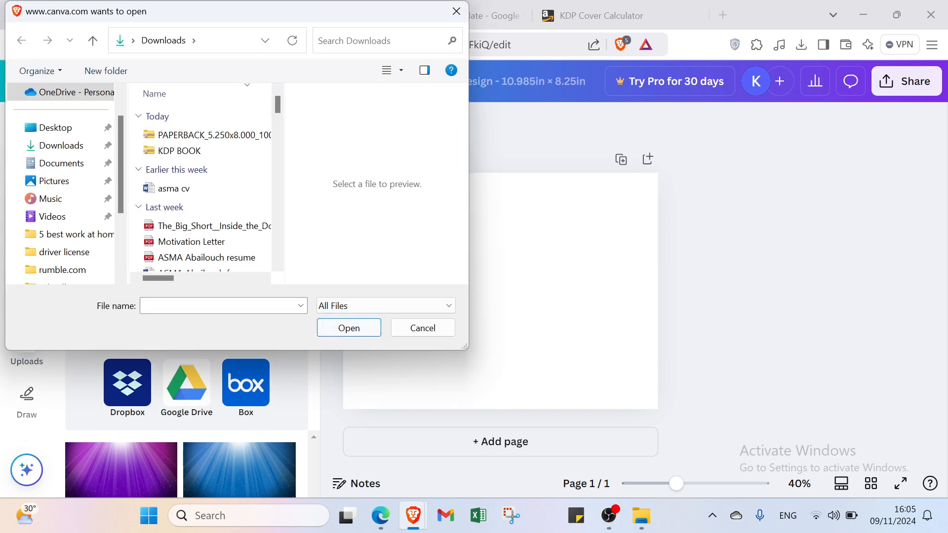
pyautogui.click(225, 137)
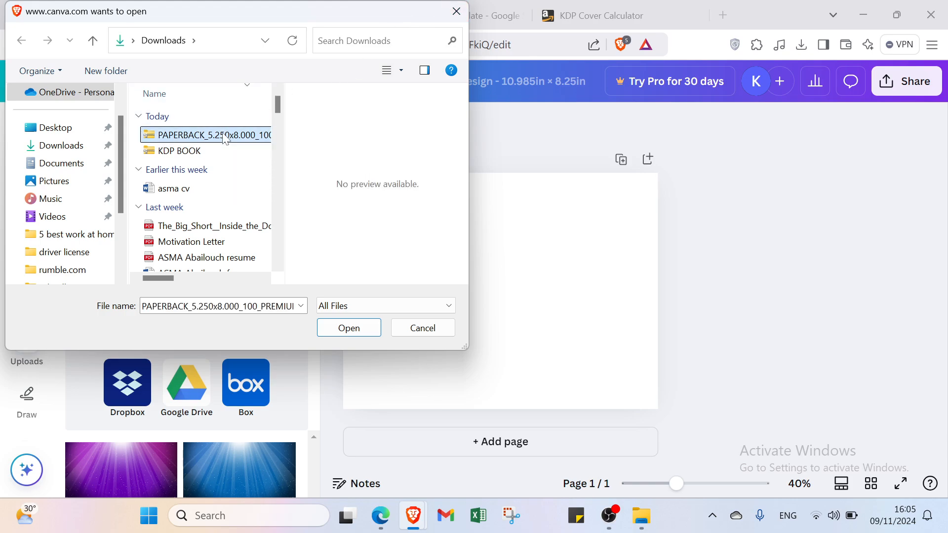
pyautogui.click(331, 334)
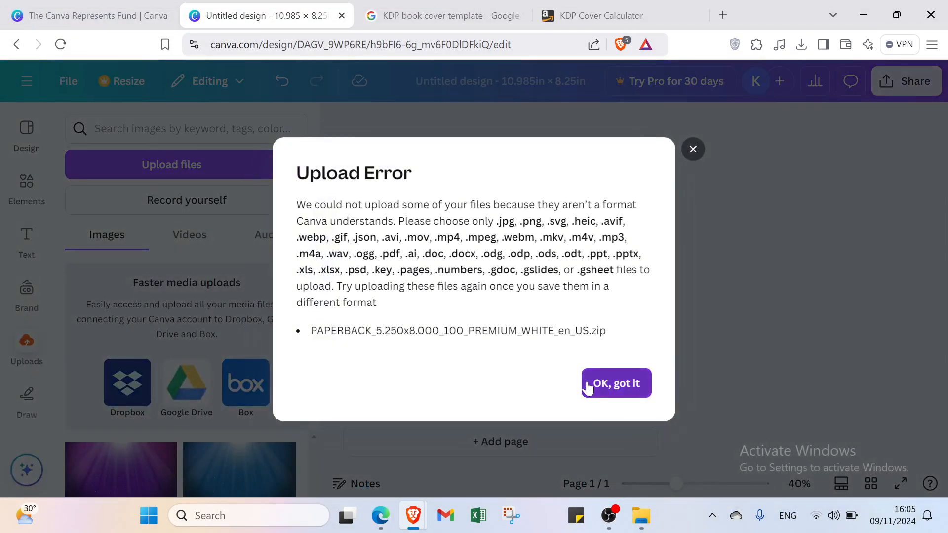
pyautogui.click(587, 388)
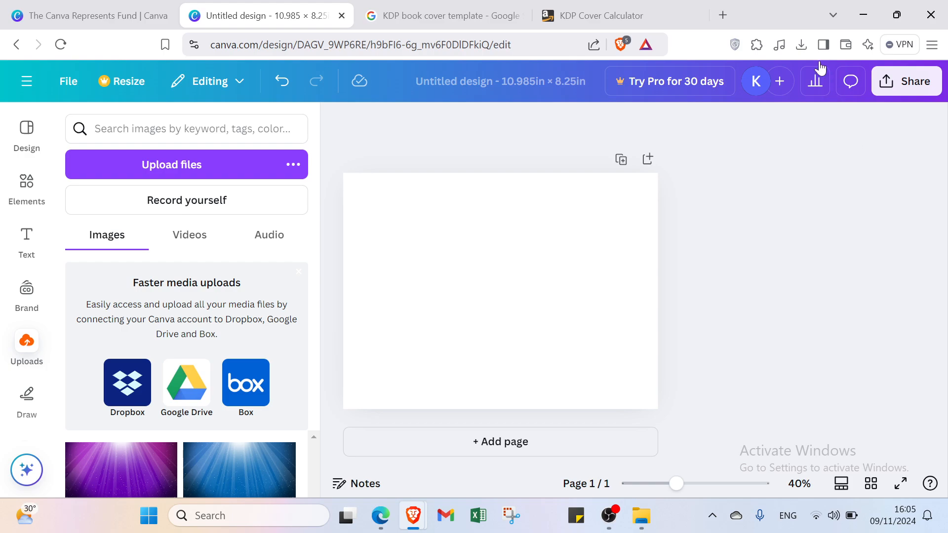
# Locate the downloaded PAPERBACK_5.250x8.000_100_PREMIUM_WHITE_en_US.zip in its folder and open the PDF template inside it.
pyautogui.click(801, 45)
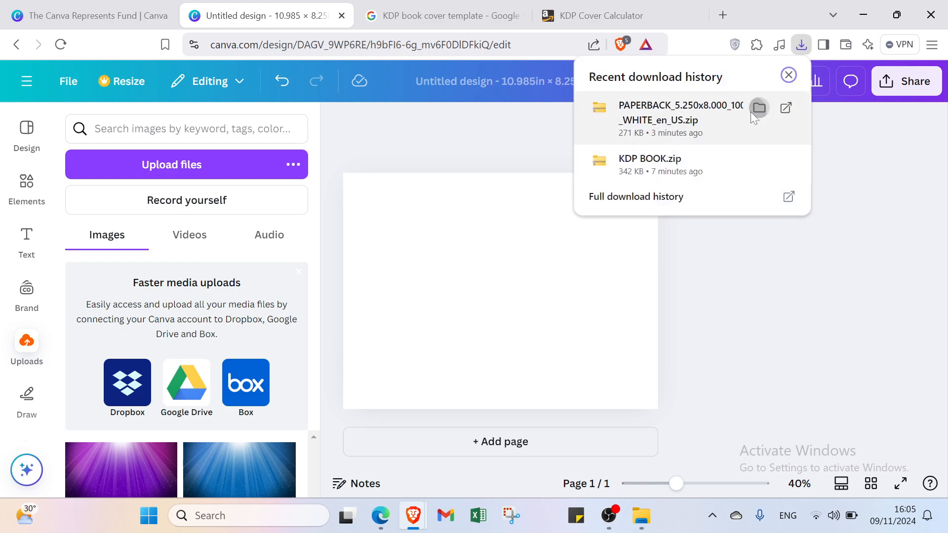
pyautogui.click(750, 110)
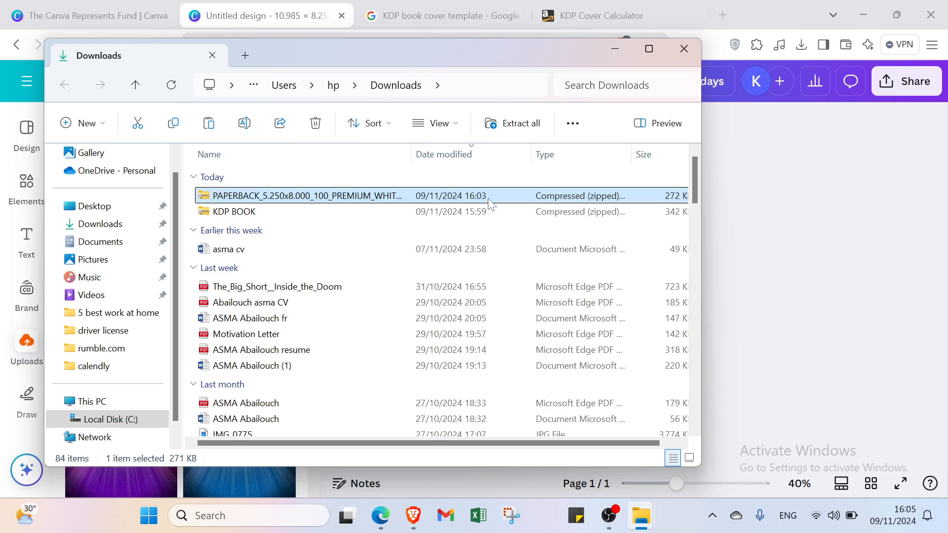
pyautogui.doubleClick(491, 197)
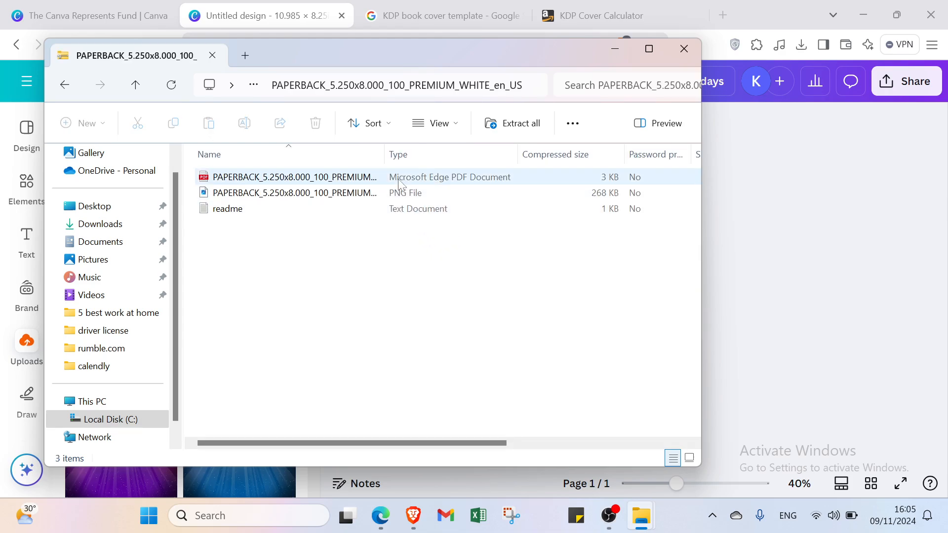
pyautogui.doubleClick(399, 181)
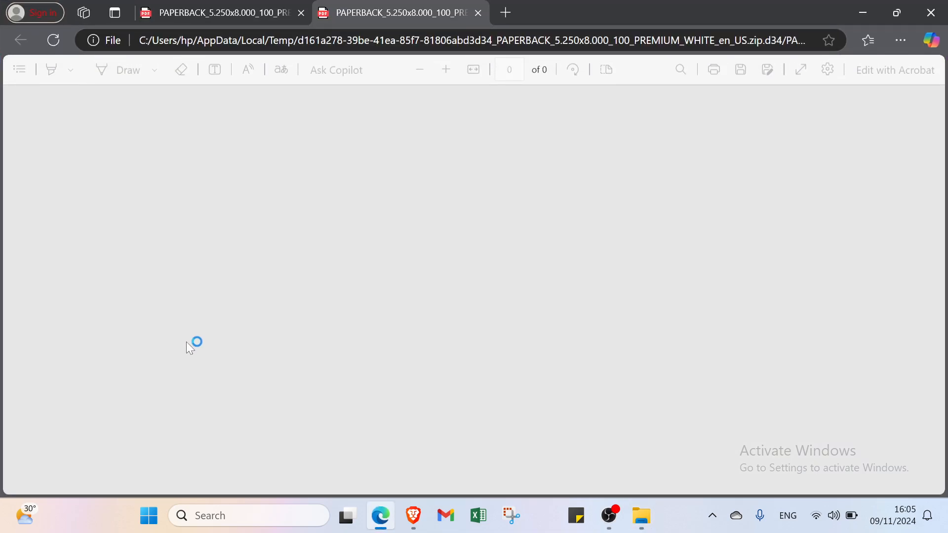
# Look over the PDF cover template's trim, spine and bleed guides, and close it along with its zip folder window.
pyautogui.scroll(-5, 557, 339)
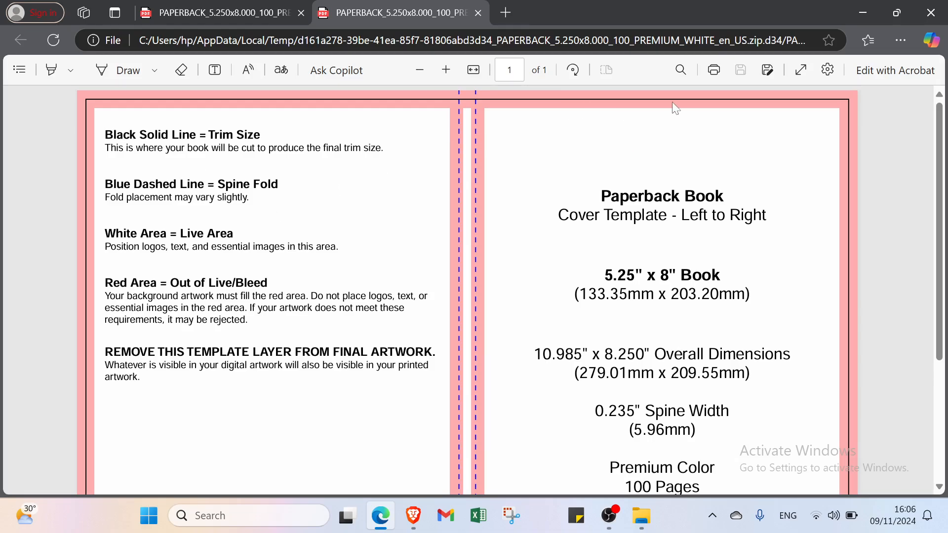
pyautogui.click(931, 12)
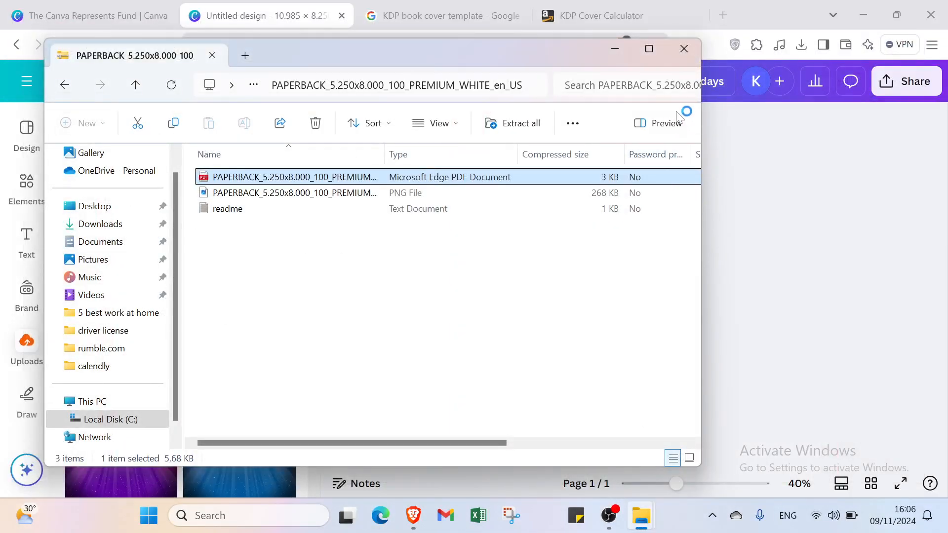
pyautogui.click(683, 48)
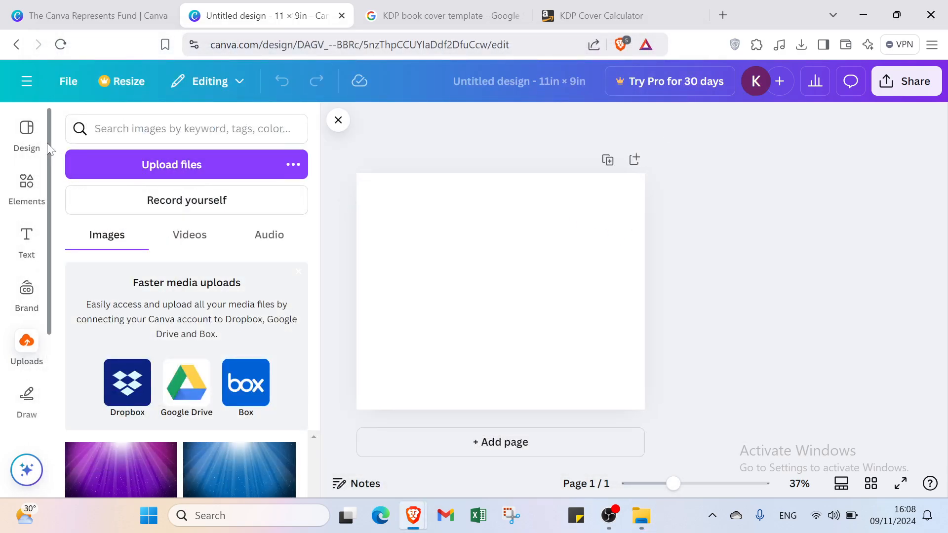
# Search the design templates for "book" and apply the Read A Book Motivational Quote bookshelf template to the page.
pyautogui.click(27, 129)
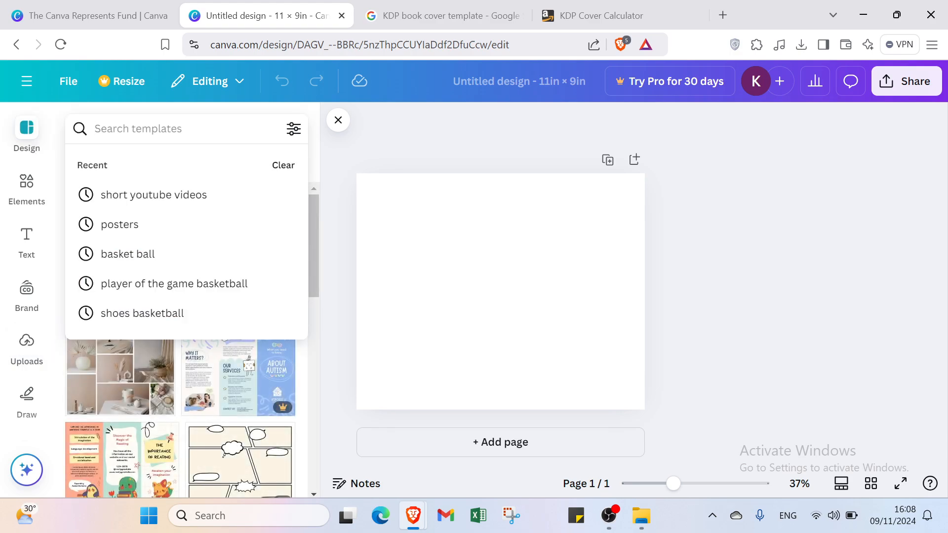
pyautogui.write('book')
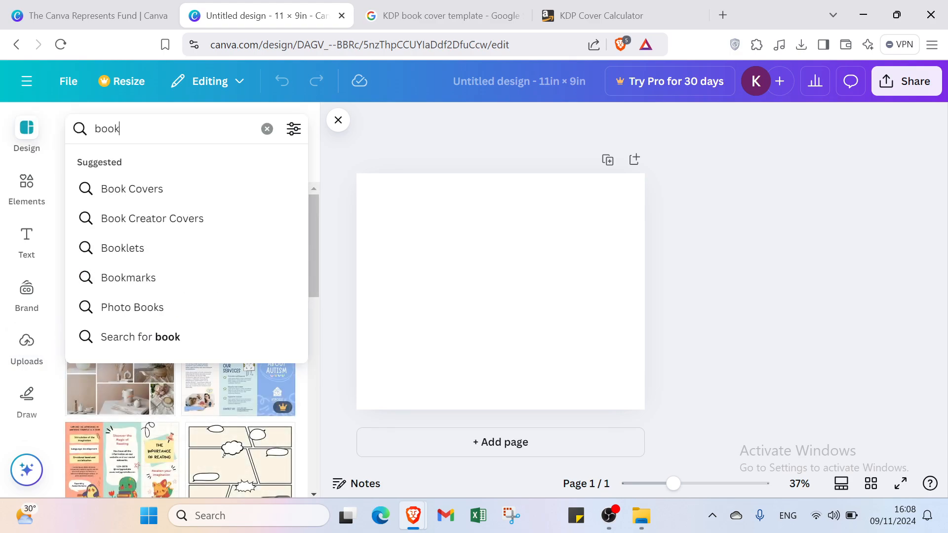
pyautogui.press('Return')
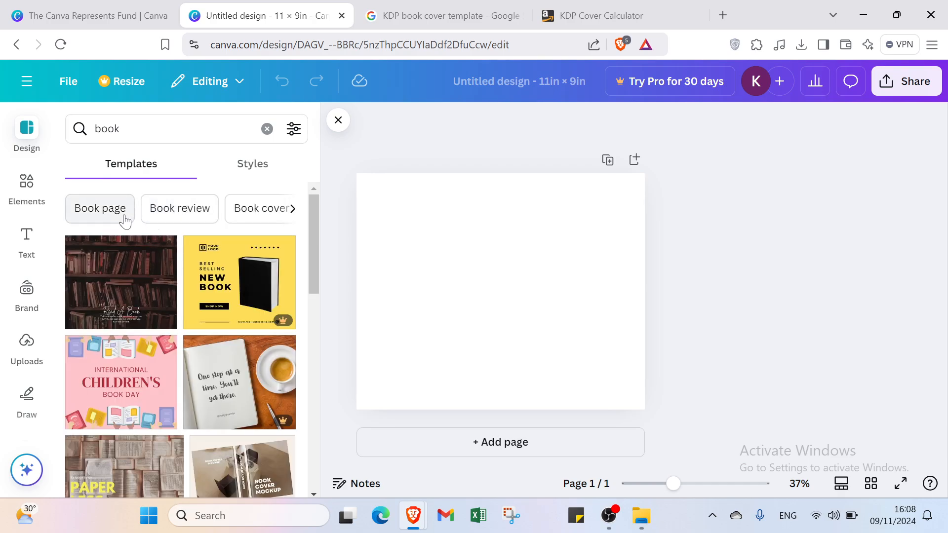
pyautogui.click(292, 209)
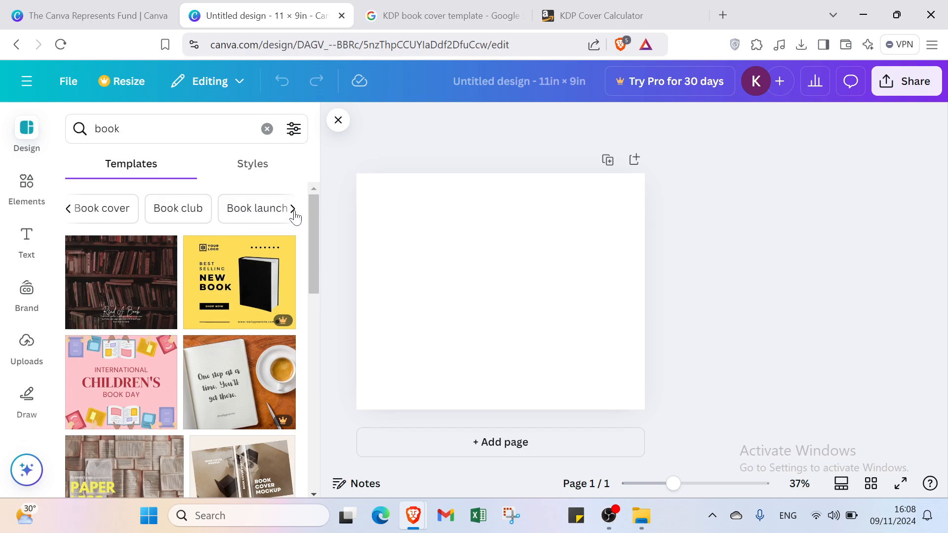
pyautogui.click(293, 212)
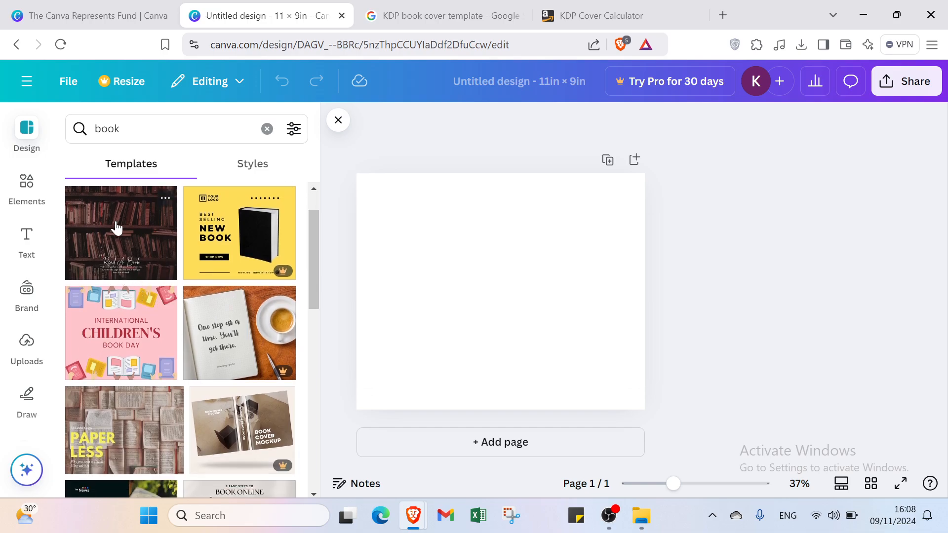
pyautogui.click(120, 228)
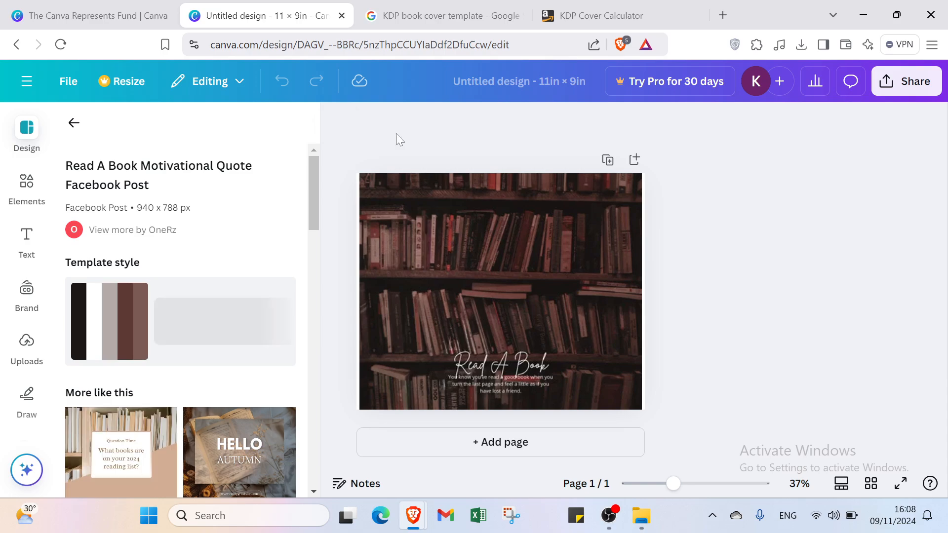
pyautogui.click(572, 210)
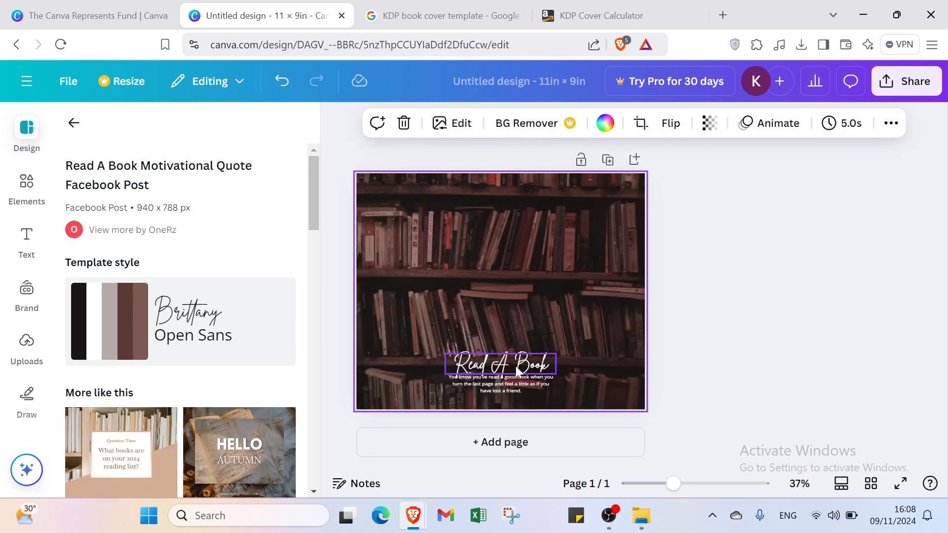
pyautogui.press('Delete')
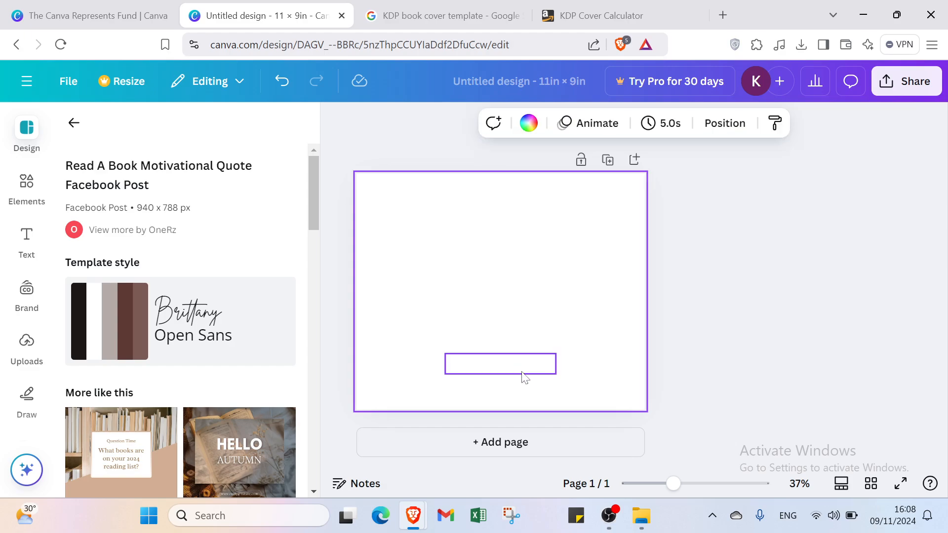
pyautogui.click(280, 88)
# Delete the "Read A Book" title and the small quote text beneath it from the bookshelf background.
pyautogui.click(506, 364)
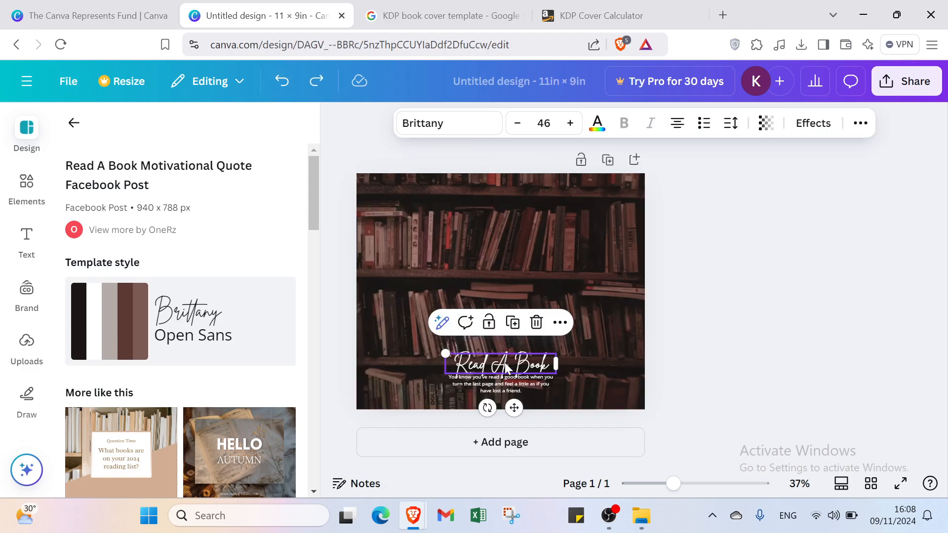
pyautogui.click(535, 324)
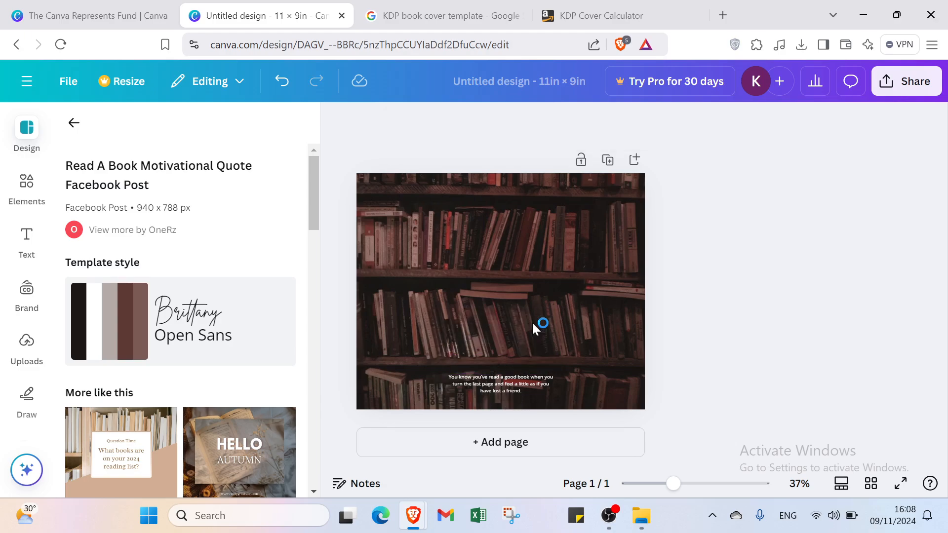
pyautogui.click(517, 384)
pyautogui.click(535, 342)
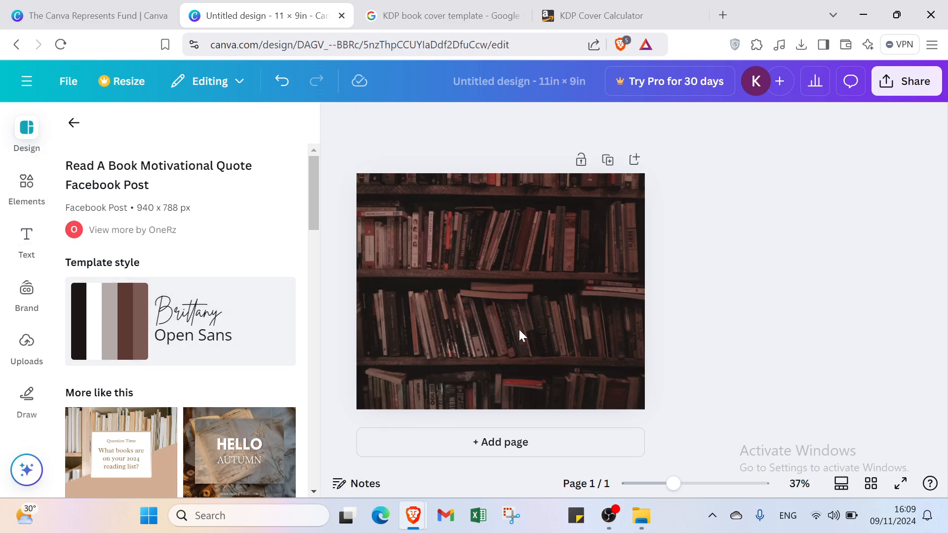
# Add a default heading to the page and move it up to the centre of the top bookshelf.
pyautogui.click(13, 242)
pyautogui.click(153, 341)
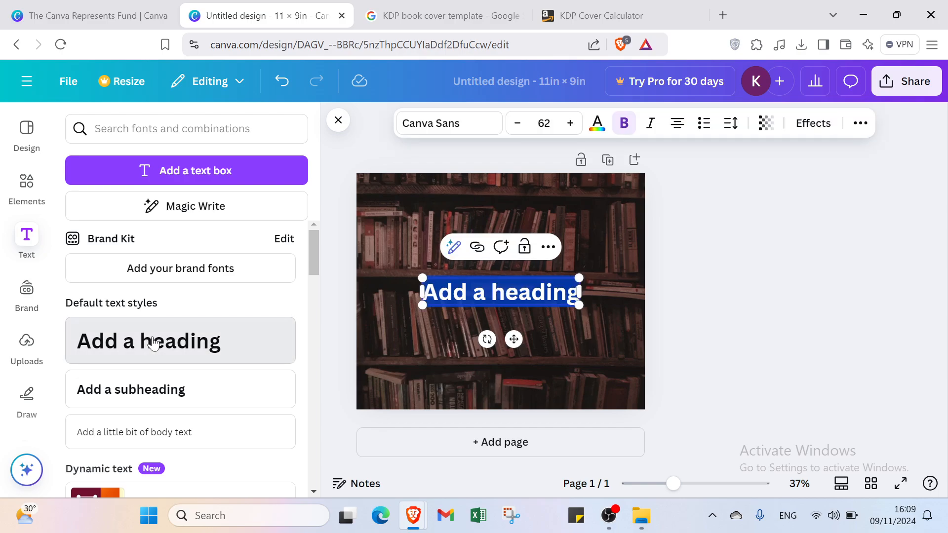
pyautogui.click(666, 330)
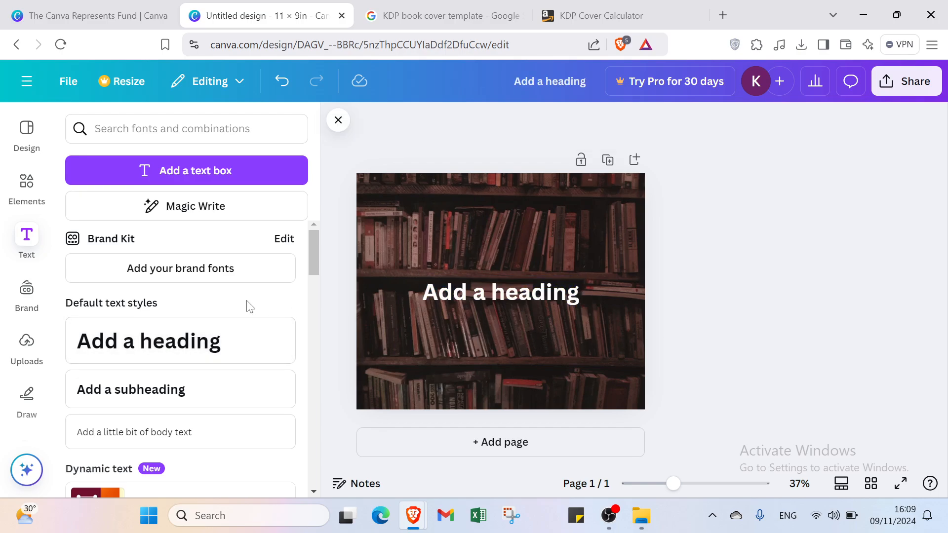
pyautogui.doubleClick(483, 295)
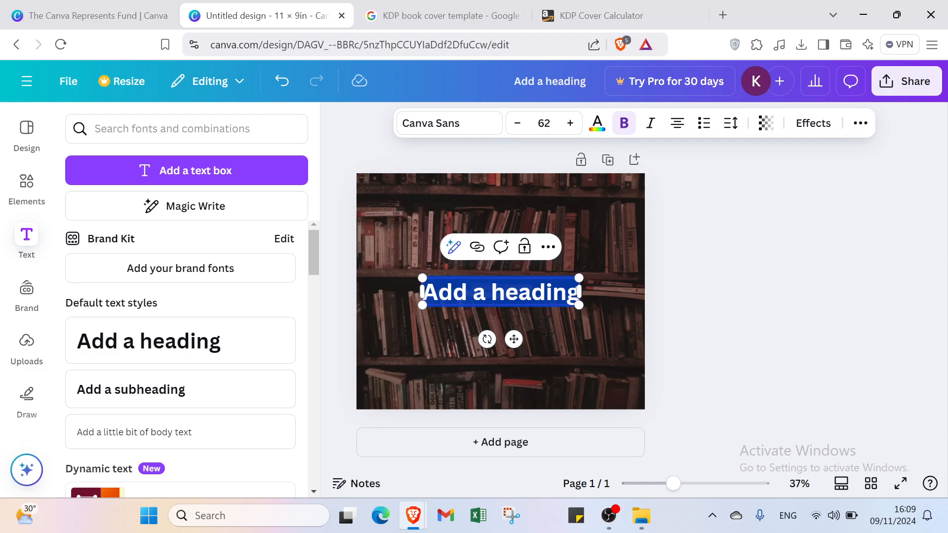
pyautogui.moveTo(457, 291); pyautogui.dragTo(458, 210)
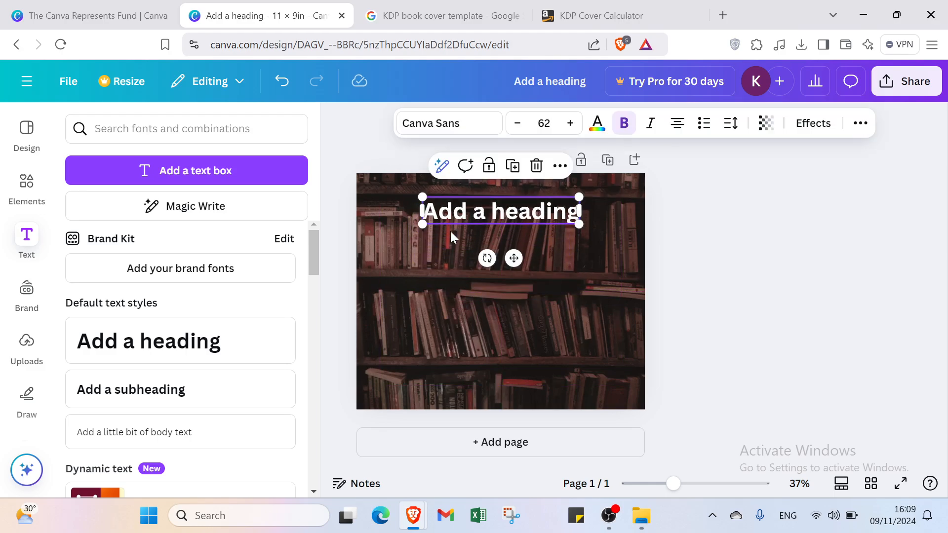
pyautogui.click(425, 273)
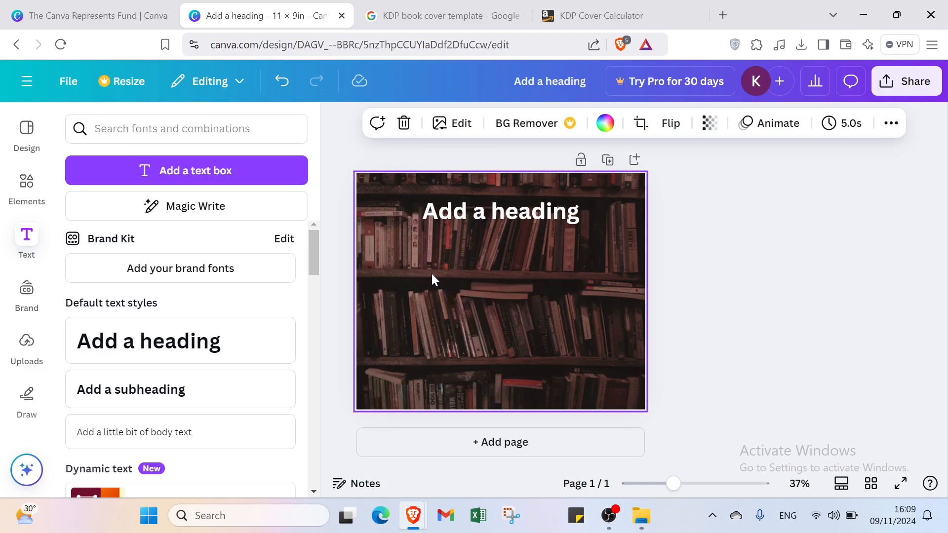
# Replace the heading's placeholder text with "book review".
pyautogui.doubleClick(481, 212)
pyautogui.press('BackSpace')
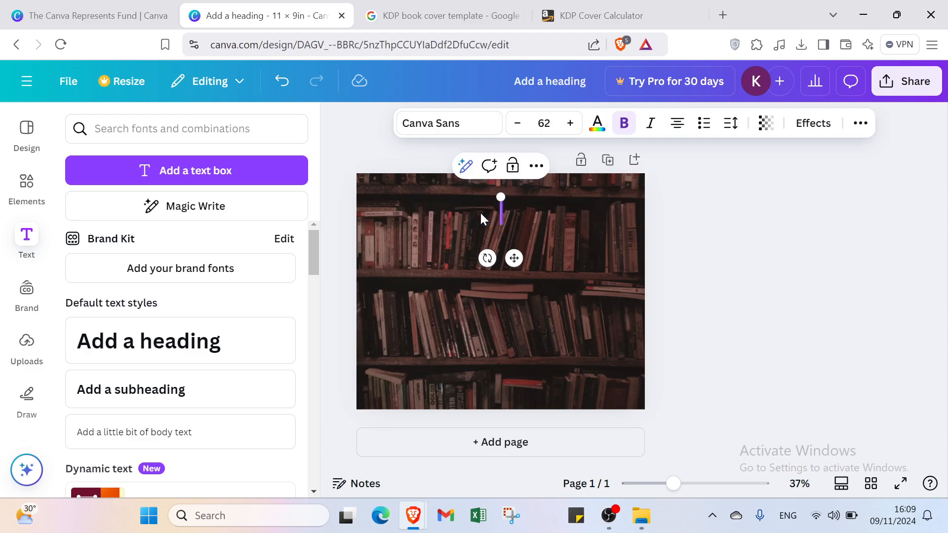
pyautogui.write('book')
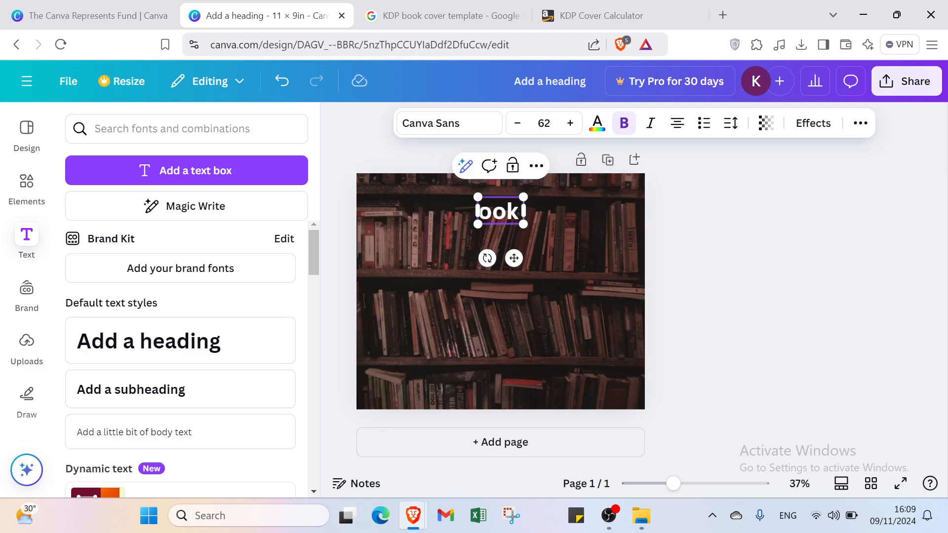
pyautogui.press('BackSpace')
pyautogui.press('BackSpace')
pyautogui.press('BackSpace')
pyautogui.press('BackSpace')
pyautogui.write('b')
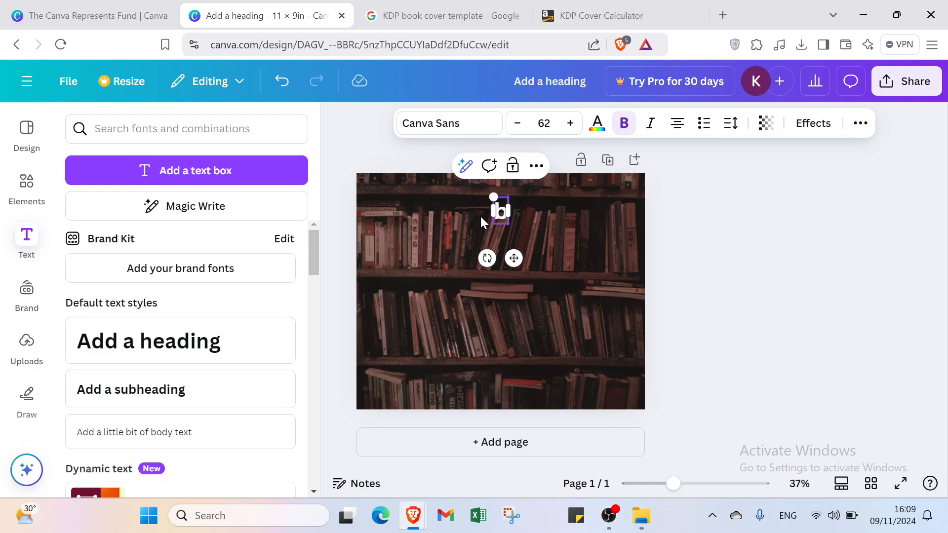
pyautogui.write('ook r')
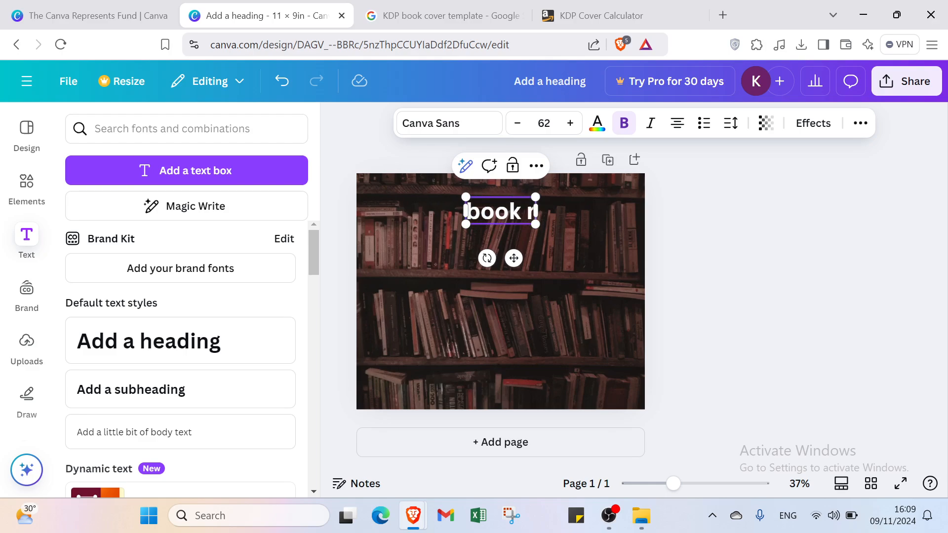
pyautogui.write('eviw')
pyautogui.press('BackSpace')
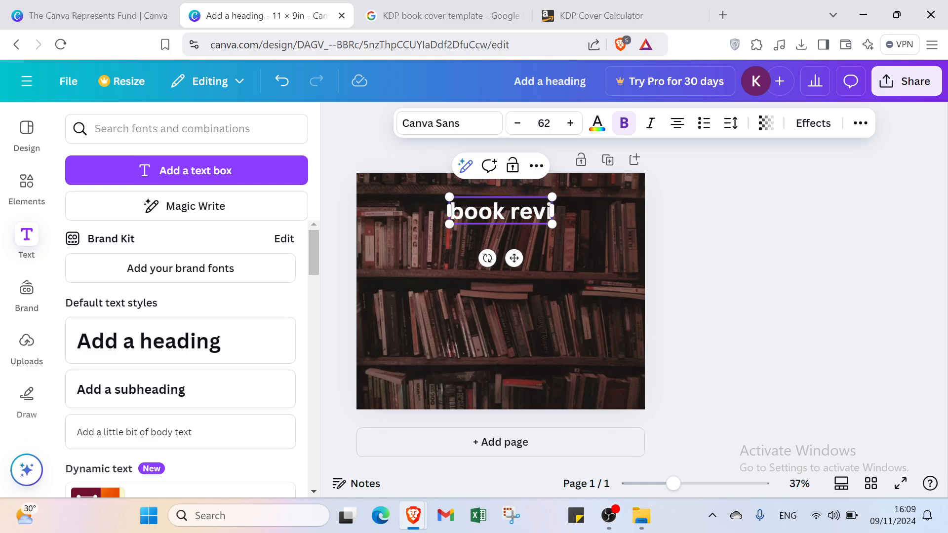
pyautogui.write('ew')
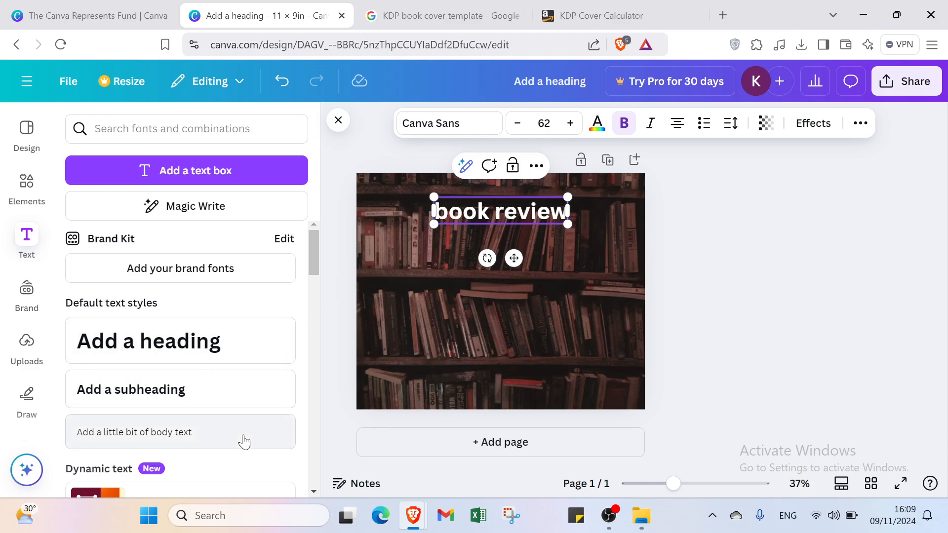
# Search the elements for "book cover" and narrow the results to photos.
pyautogui.click(24, 186)
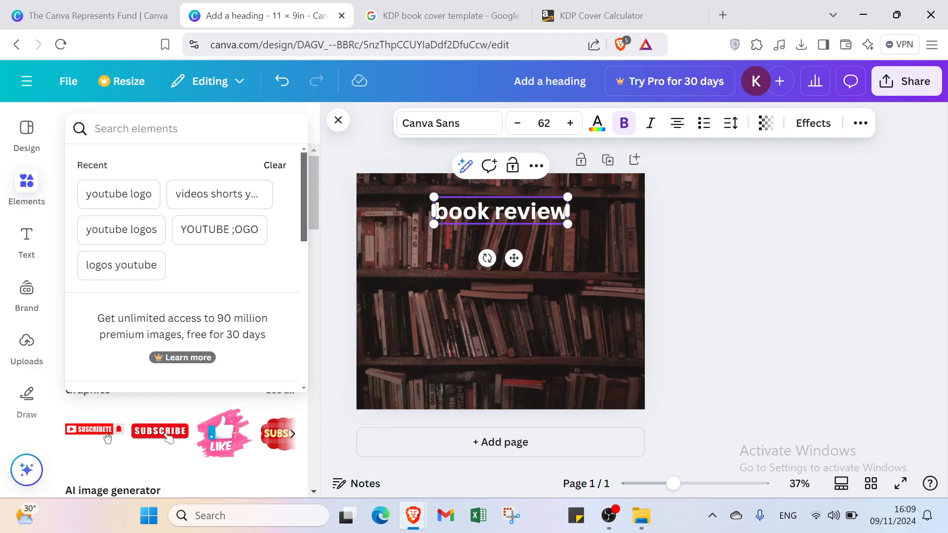
pyautogui.write('bo')
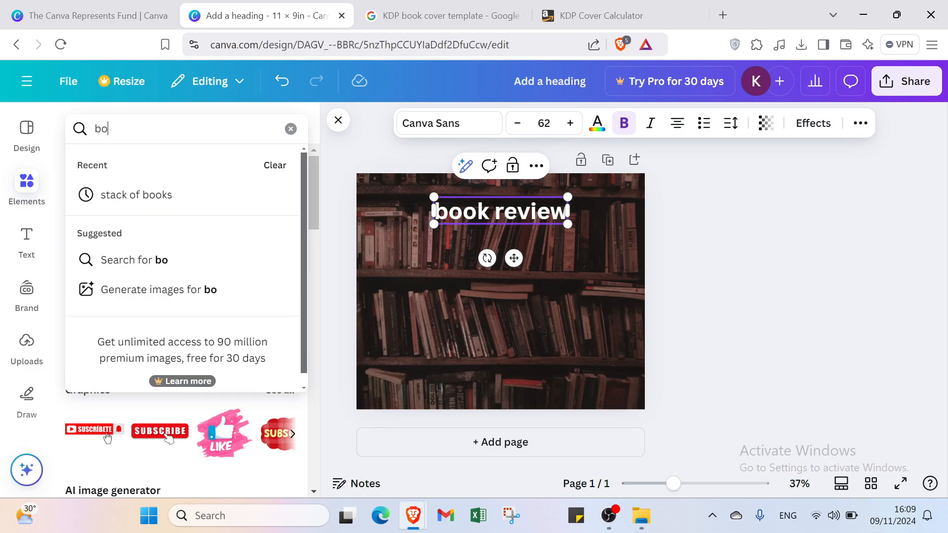
pyautogui.write('ok c')
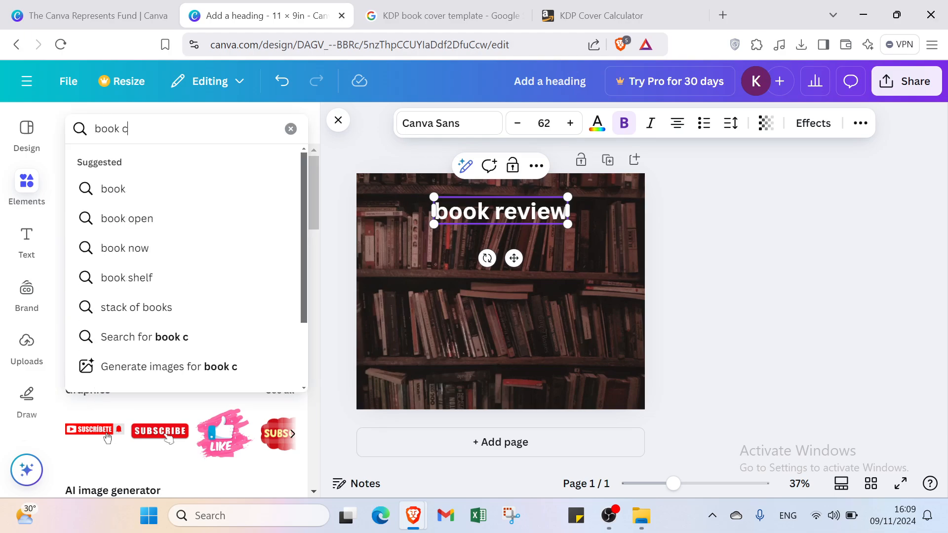
pyautogui.write('over')
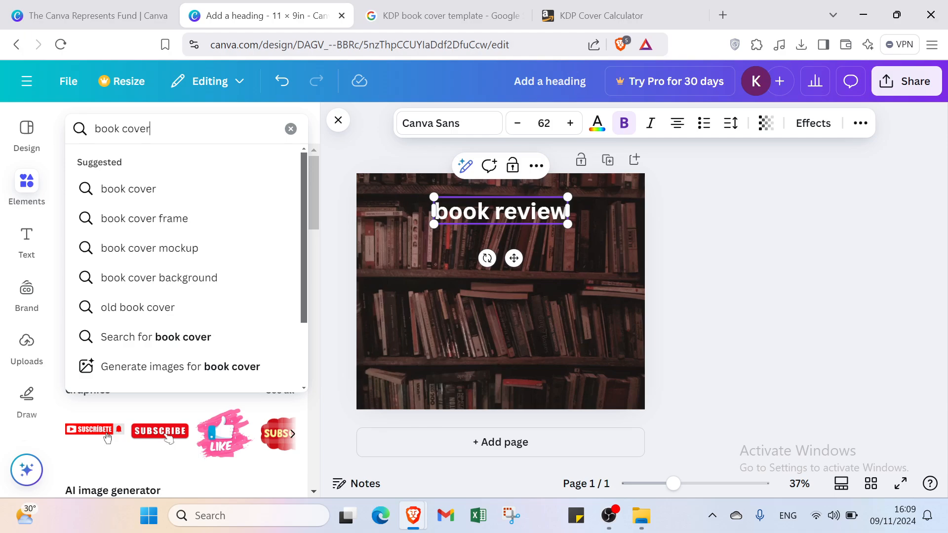
pyautogui.press('Return')
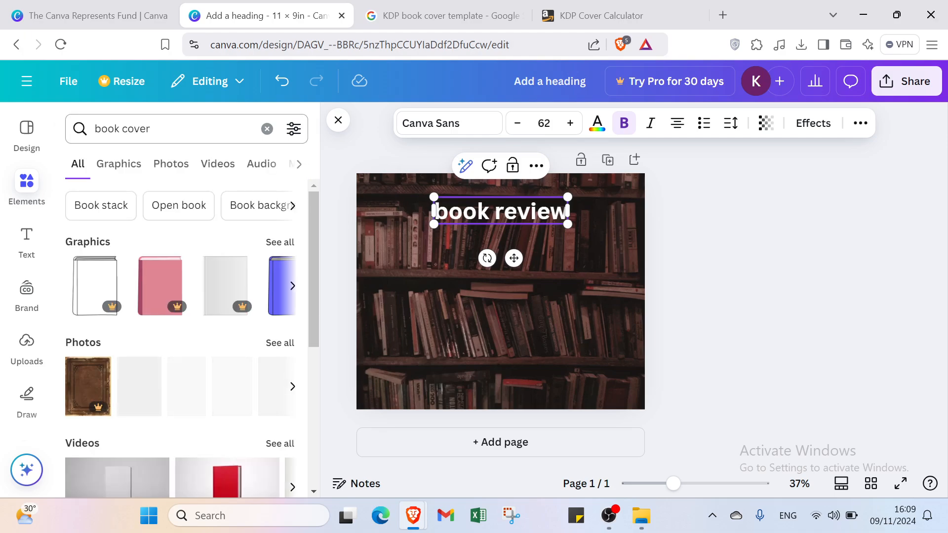
pyautogui.click(127, 163)
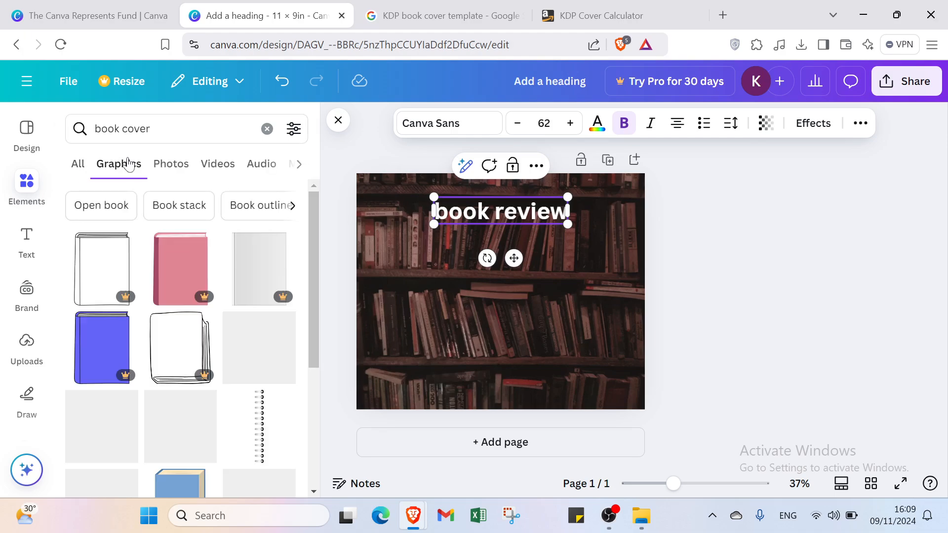
pyautogui.click(177, 165)
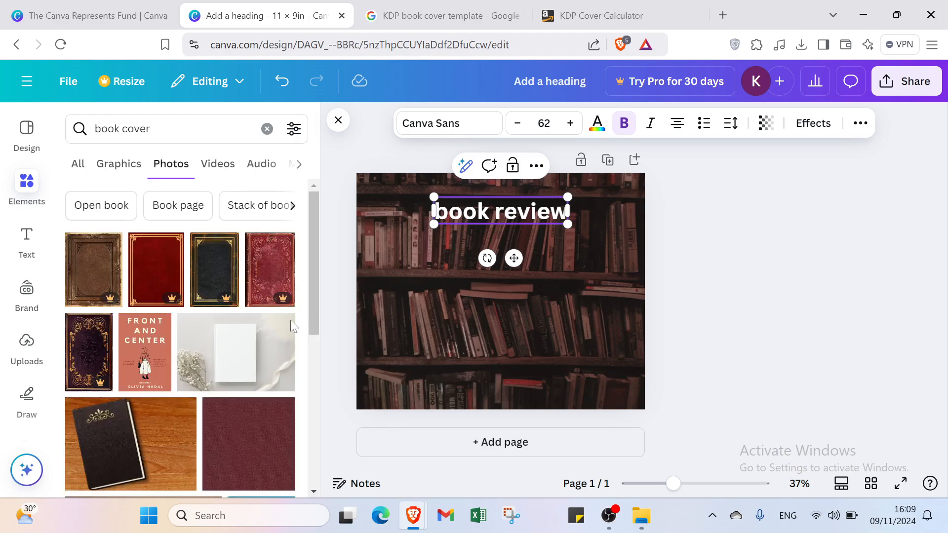
# Add the photo of the blank white book with dried flowers and shrink it into the page's lower-right corner.
pyautogui.click(252, 349)
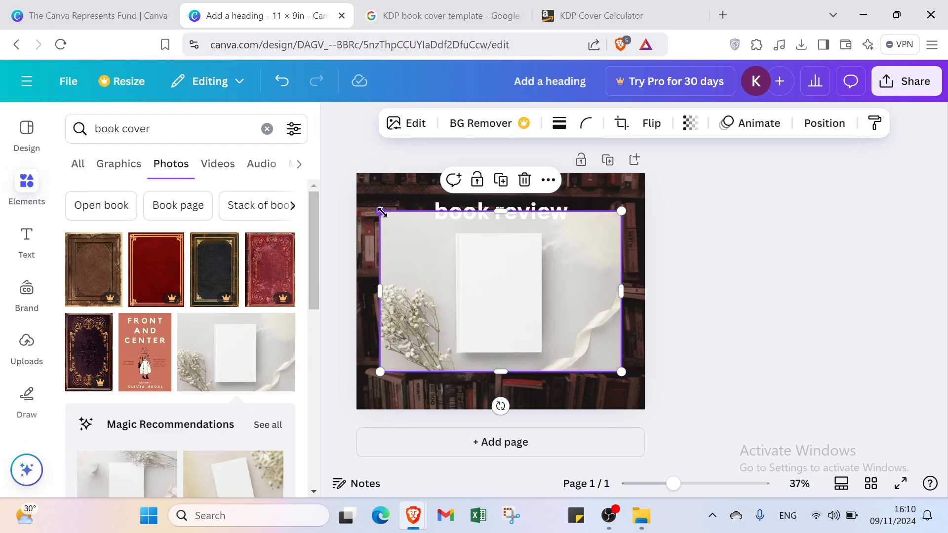
pyautogui.moveTo(381, 212); pyautogui.dragTo(559, 342)
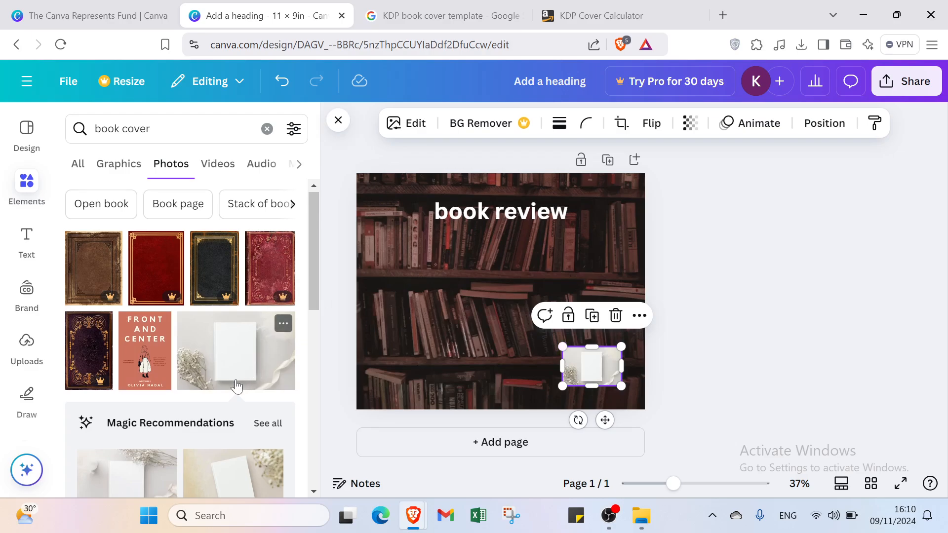
pyautogui.scroll(-5, 242, 365)
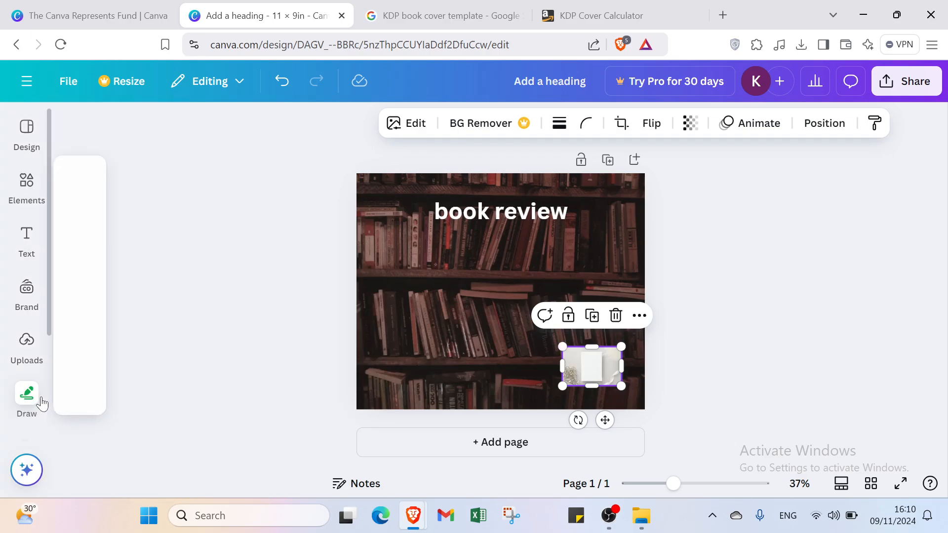
# Draw a freehand yellow highlighter squiggle across the middle bookshelves below the heading.
pyautogui.click(36, 398)
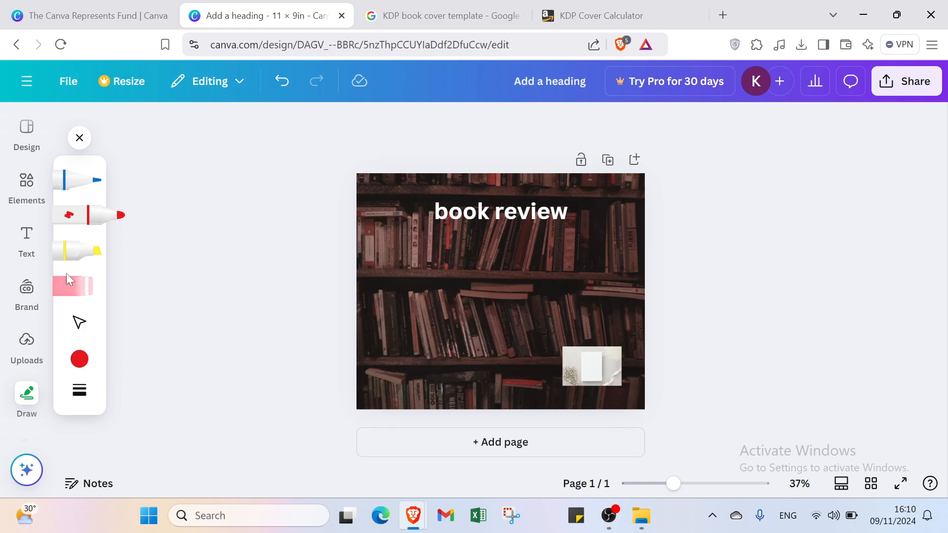
pyautogui.click(79, 253)
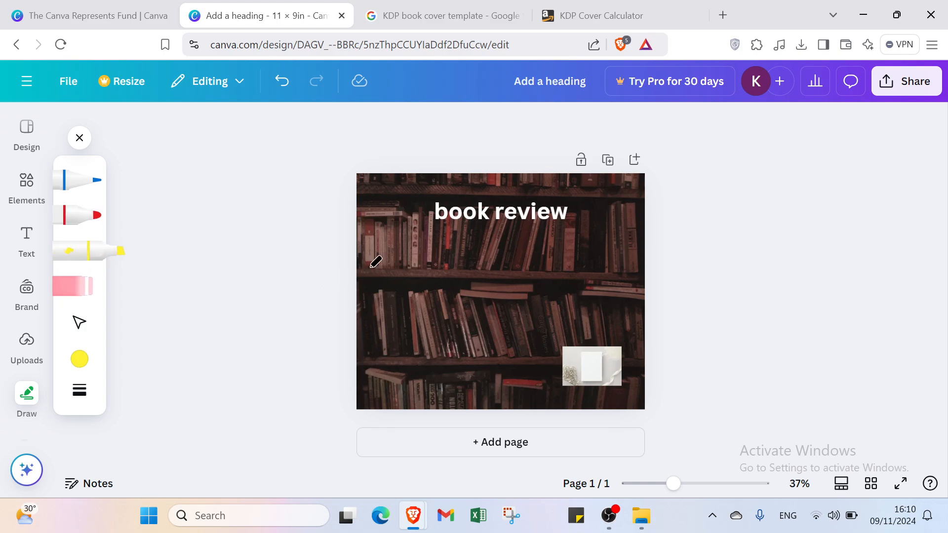
pyautogui.moveTo(445, 252)
pyautogui.mouseDown()
pyautogui.moveTo(518, 239)
pyautogui.moveTo(486, 284)
pyautogui.mouseUp()
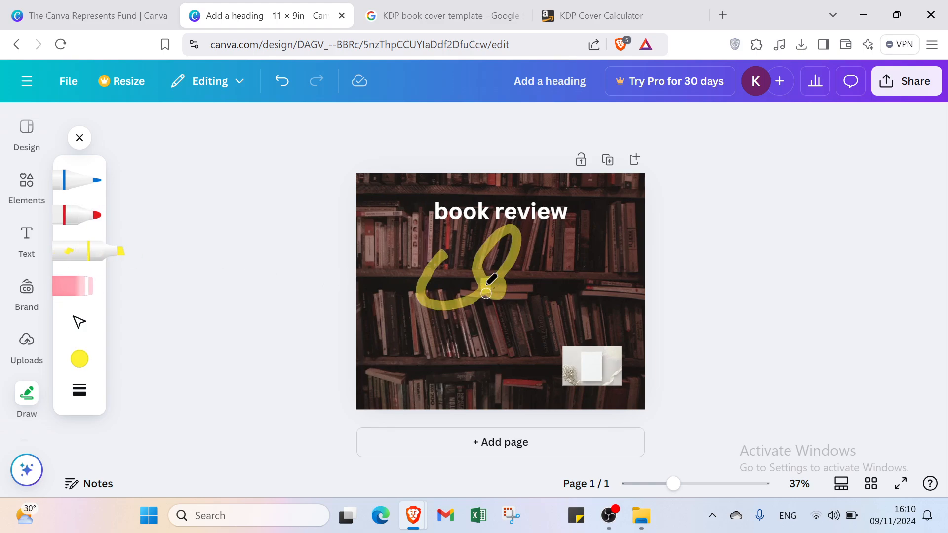
# Erase the curved yellow highlighter stroke and undo the erasure.
pyautogui.click(79, 286)
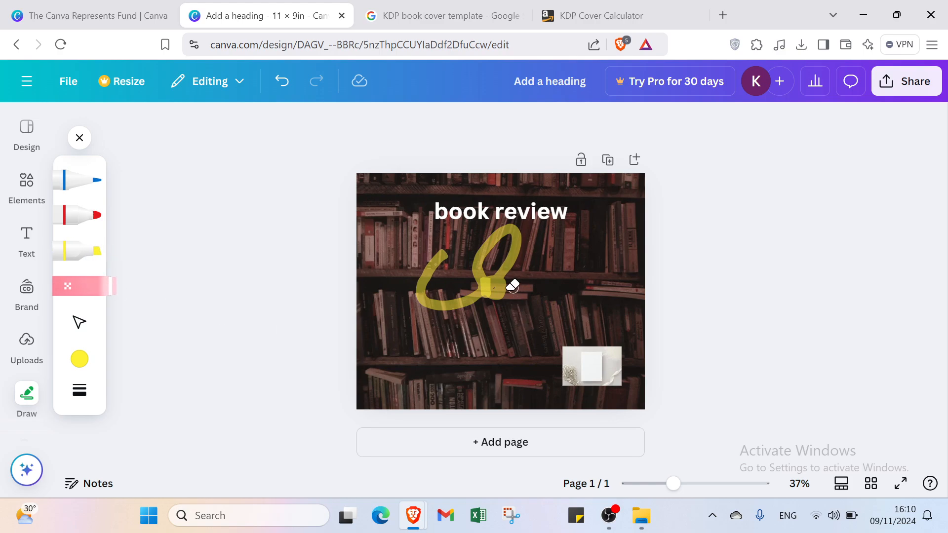
pyautogui.click(505, 277)
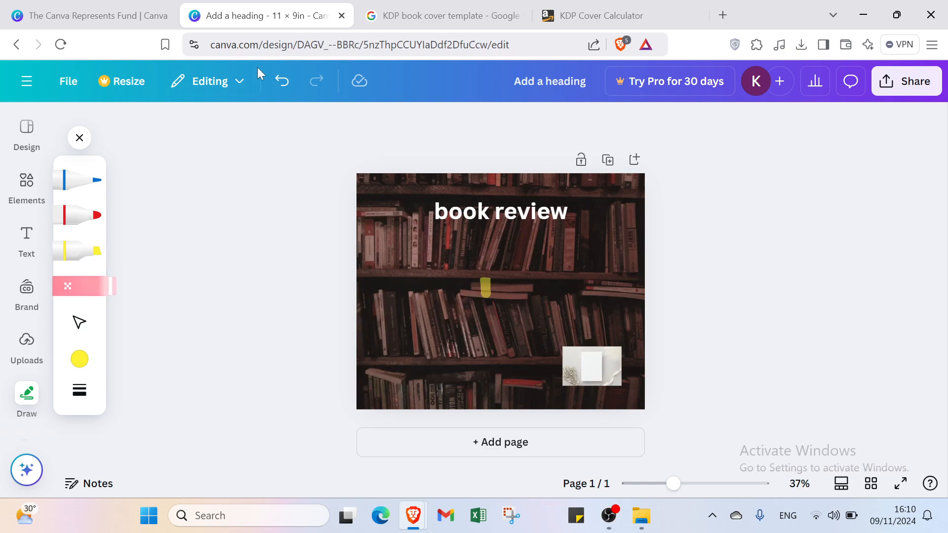
pyautogui.click(282, 83)
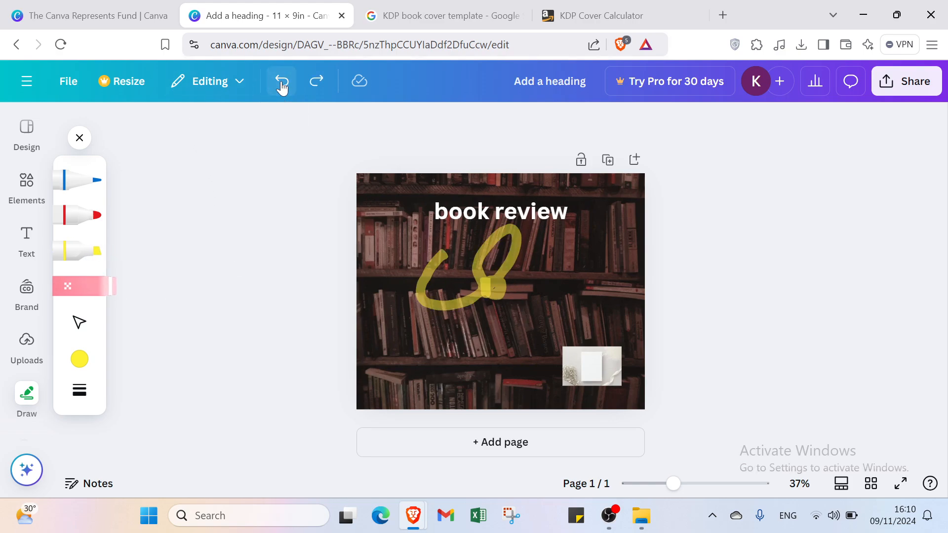
# Undo all edits on the page, back to the blank canvas.
pyautogui.click(282, 83)
pyautogui.click(282, 83)
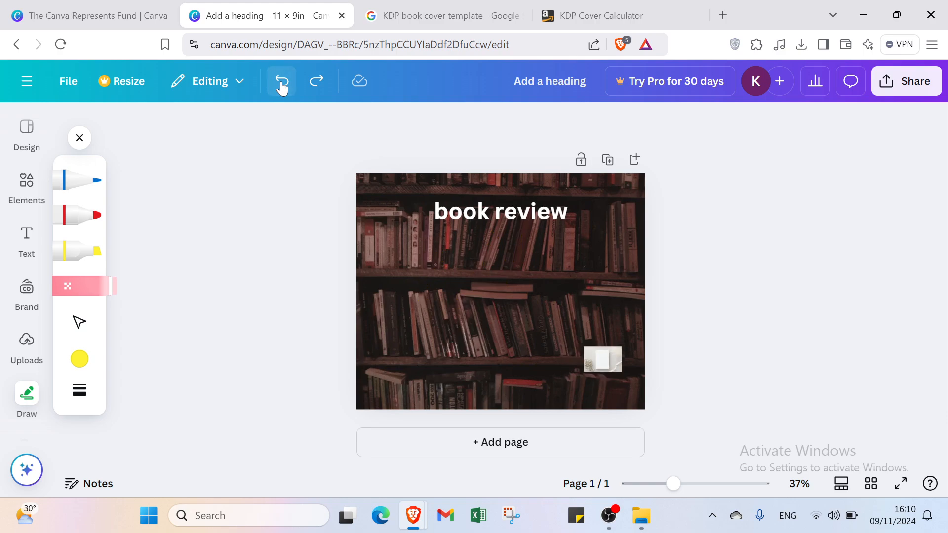
pyautogui.click(282, 83)
pyautogui.click(282, 83)
pyautogui.click(282, 85)
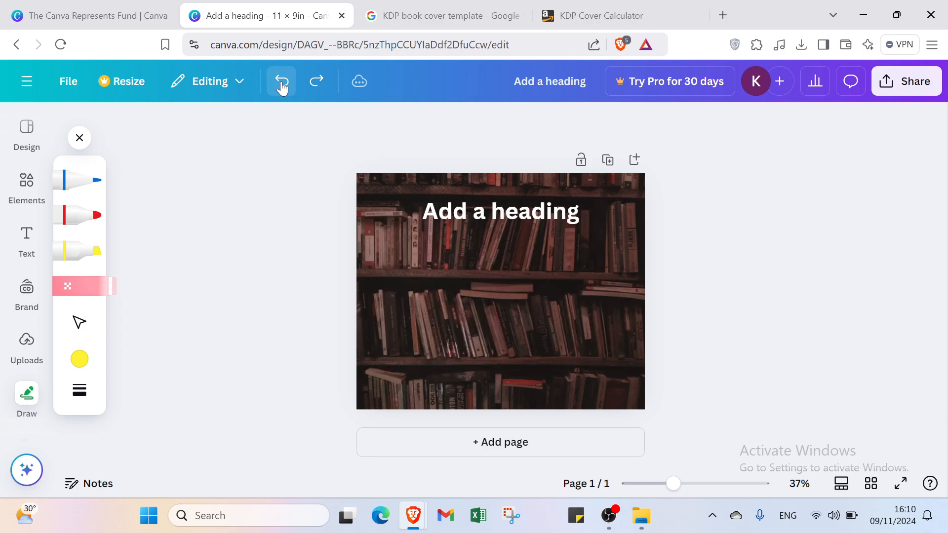
pyautogui.click(282, 85)
pyautogui.click(282, 85)
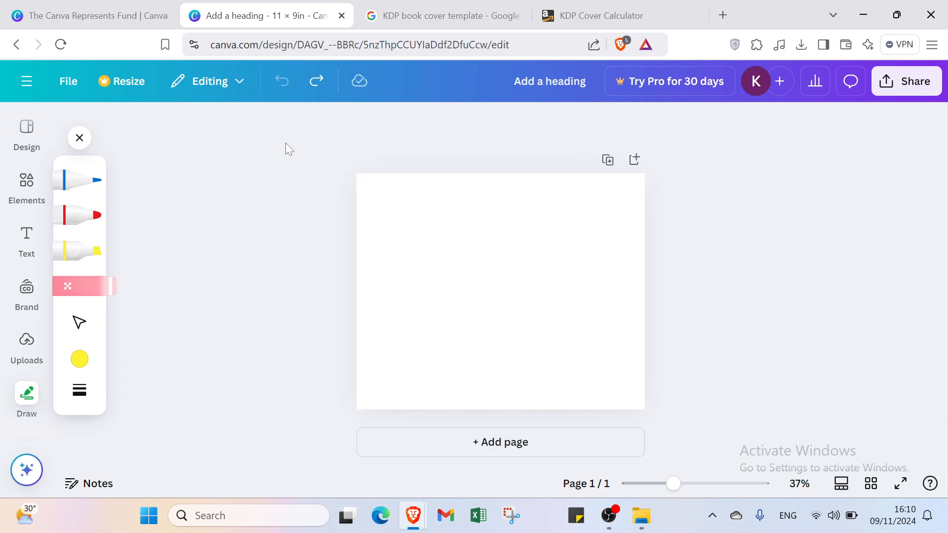
# Redo the undone edits up to the yellow highlighter strokes and leave the drawing tools.
pyautogui.click(321, 92)
pyautogui.click(320, 92)
pyautogui.click(320, 92)
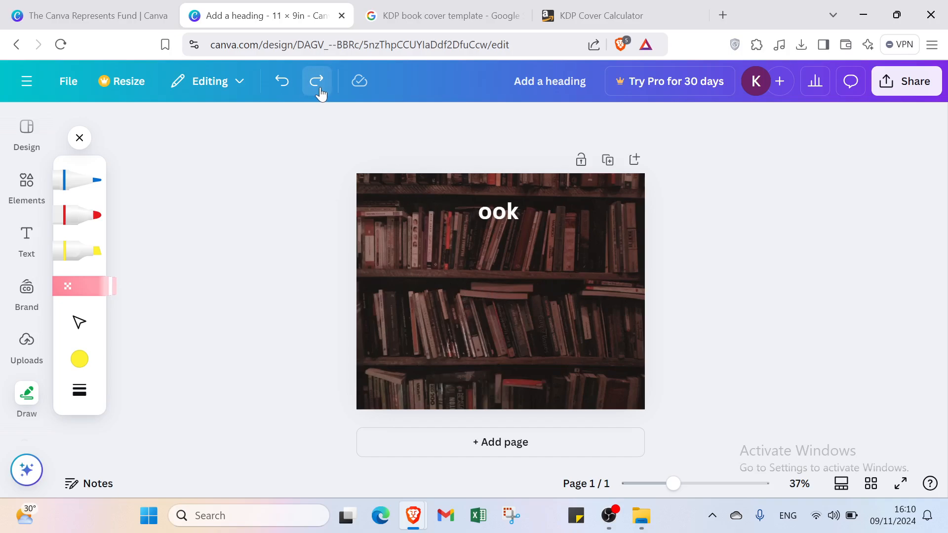
pyautogui.click(319, 91)
pyautogui.click(319, 91)
pyautogui.click(320, 92)
pyautogui.click(319, 91)
pyautogui.click(319, 92)
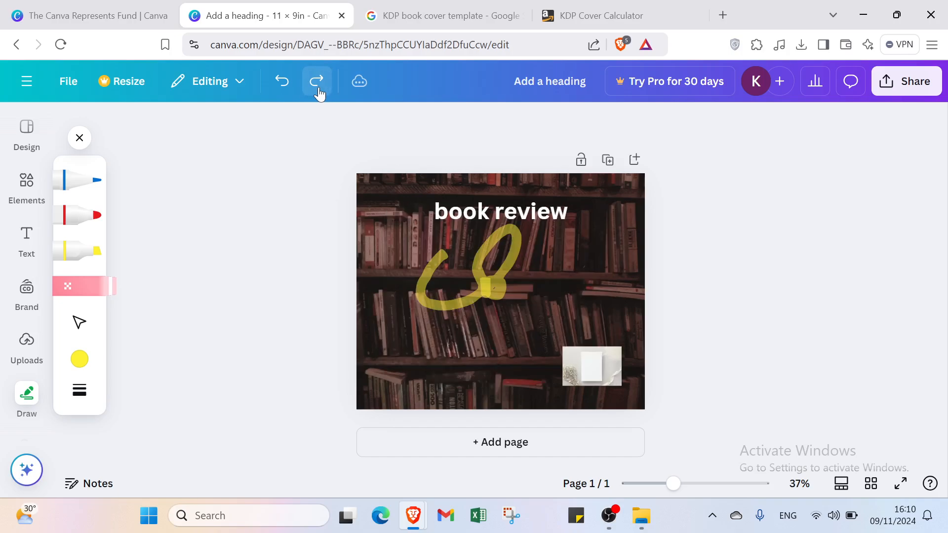
pyautogui.click(79, 138)
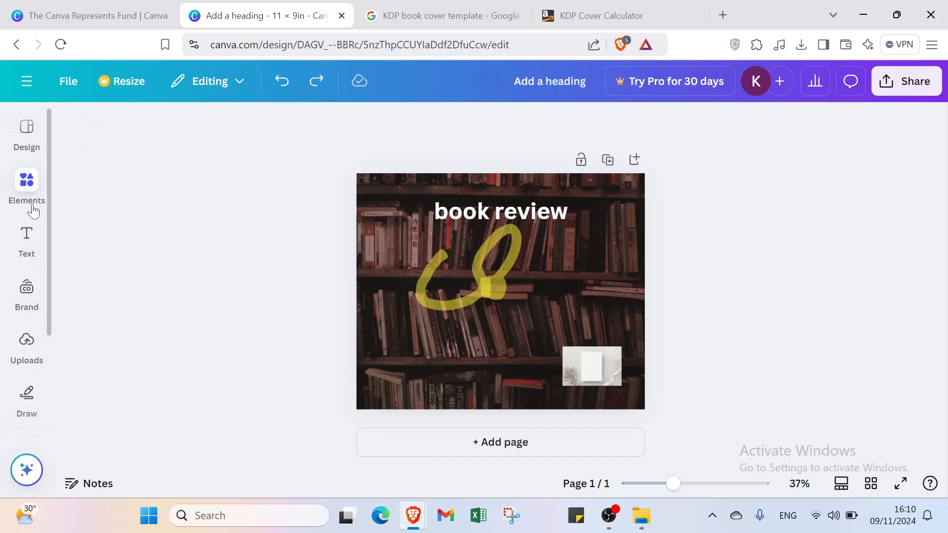
# Open the design's download settings and look through the available file types, keeping PNG.
pyautogui.click(25, 148)
pyautogui.click(888, 82)
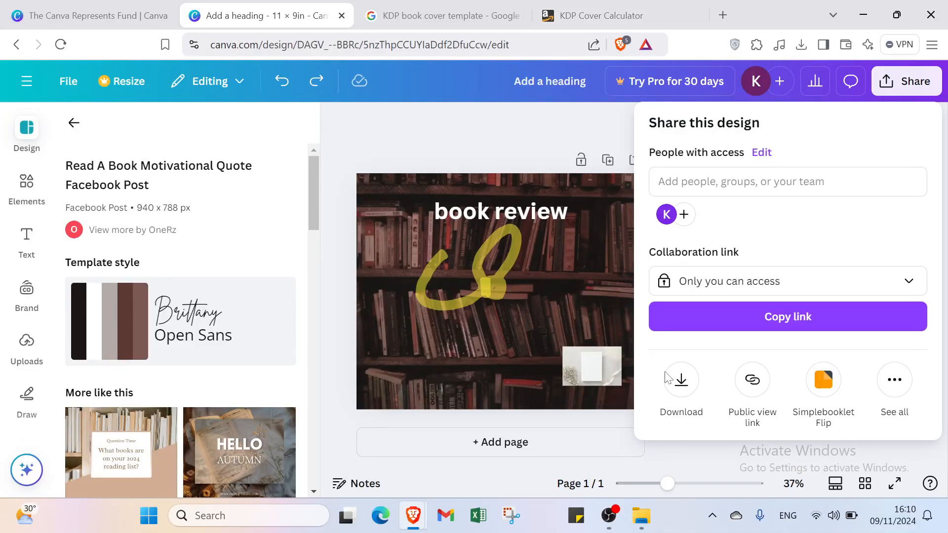
pyautogui.click(670, 385)
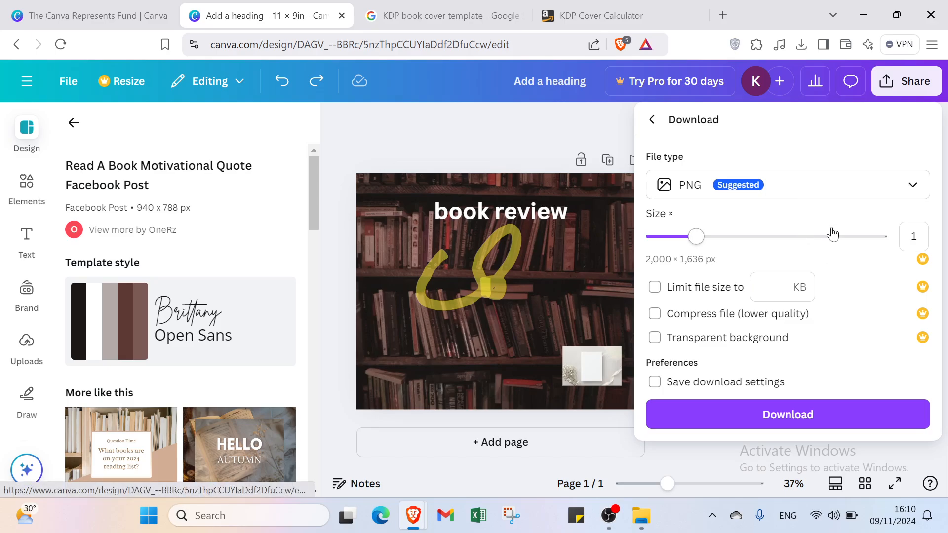
pyautogui.click(912, 186)
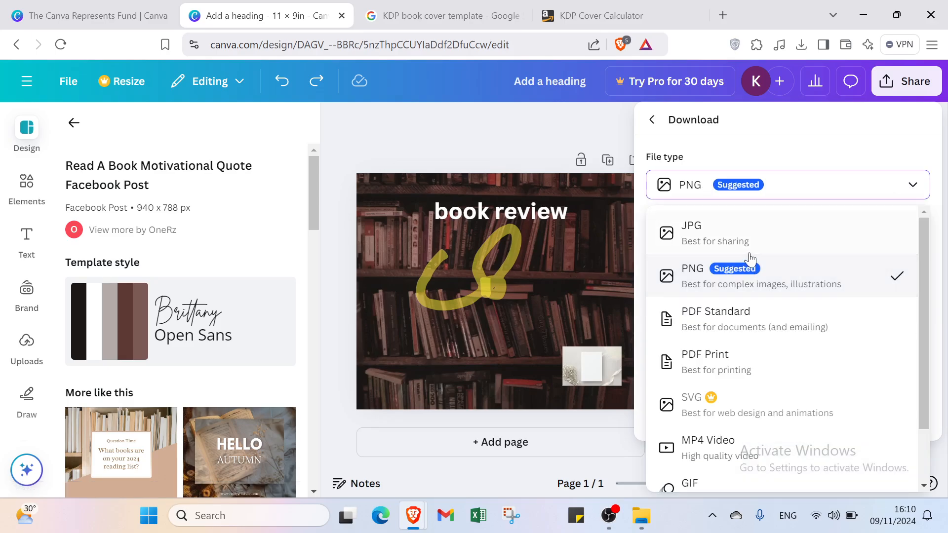
pyautogui.scroll(-2, 732, 340)
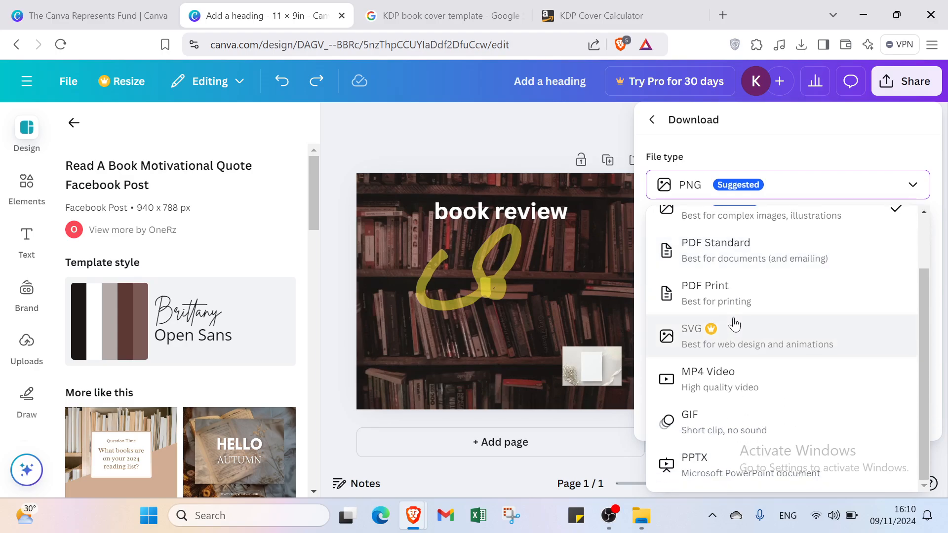
pyautogui.click(789, 184)
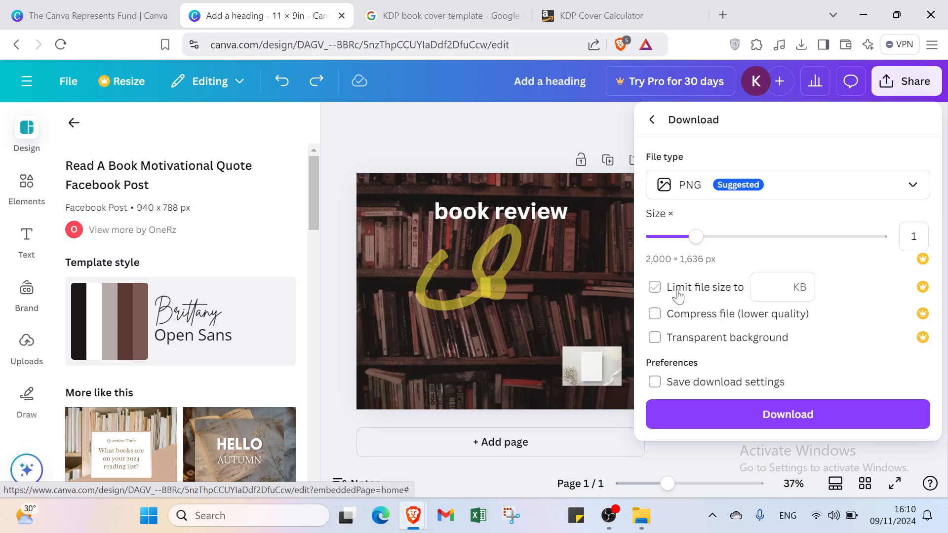
# Try to limit the download's file size, and review the PNG download options again without downloading.
pyautogui.click(777, 291)
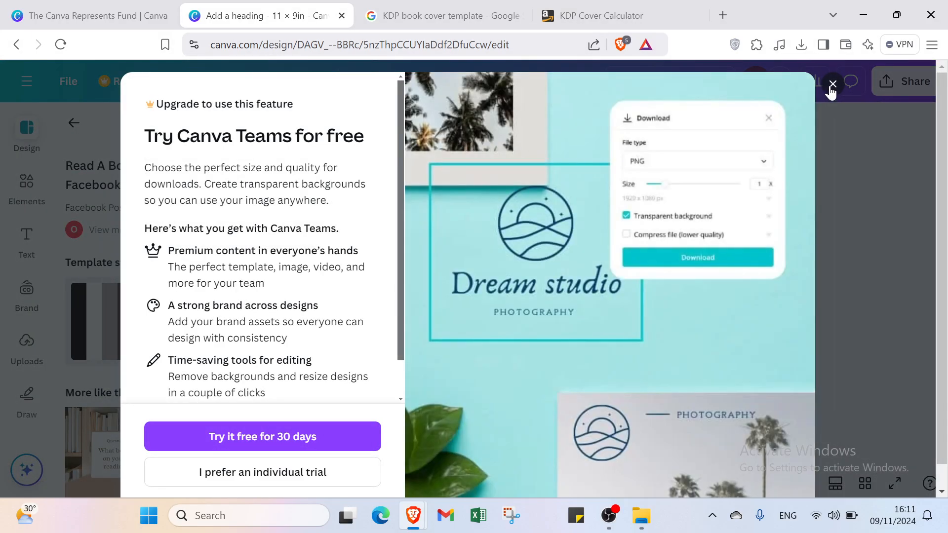
pyautogui.click(832, 84)
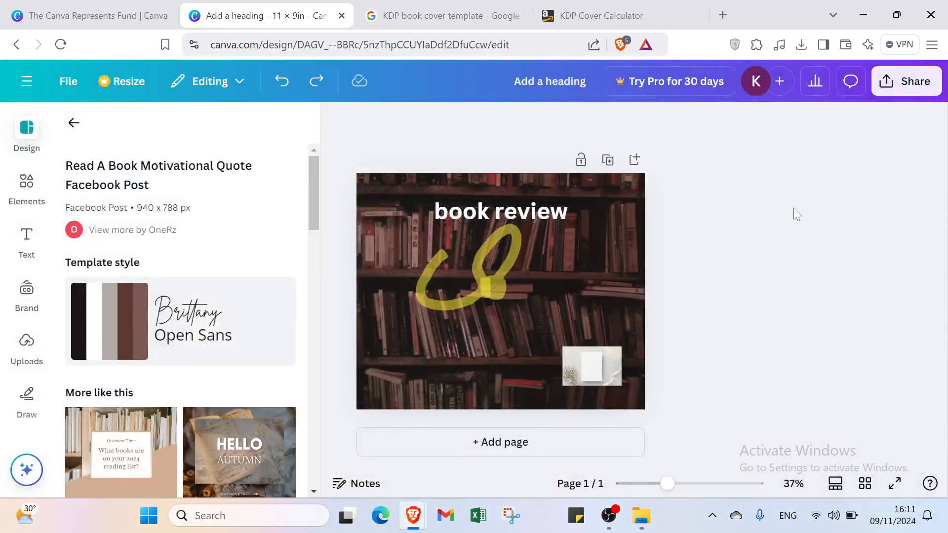
pyautogui.click(906, 81)
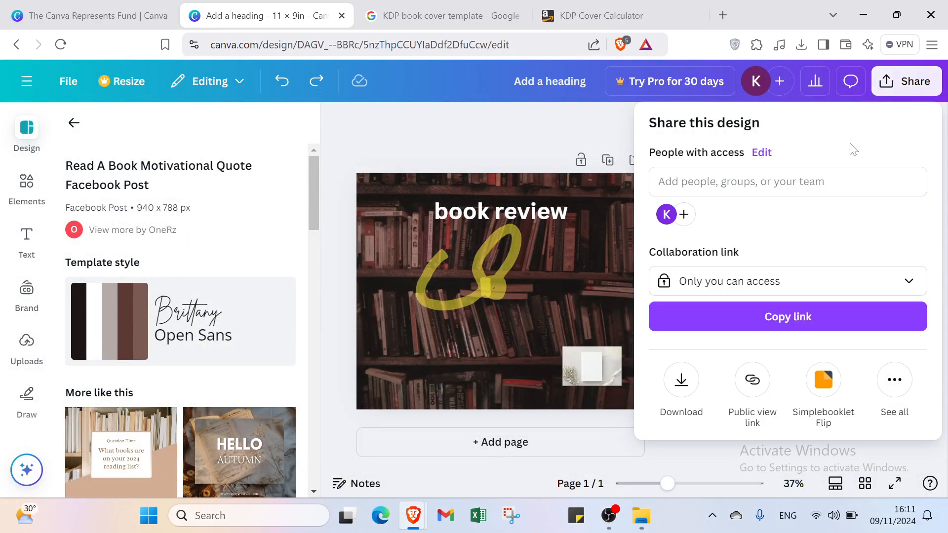
pyautogui.click(685, 380)
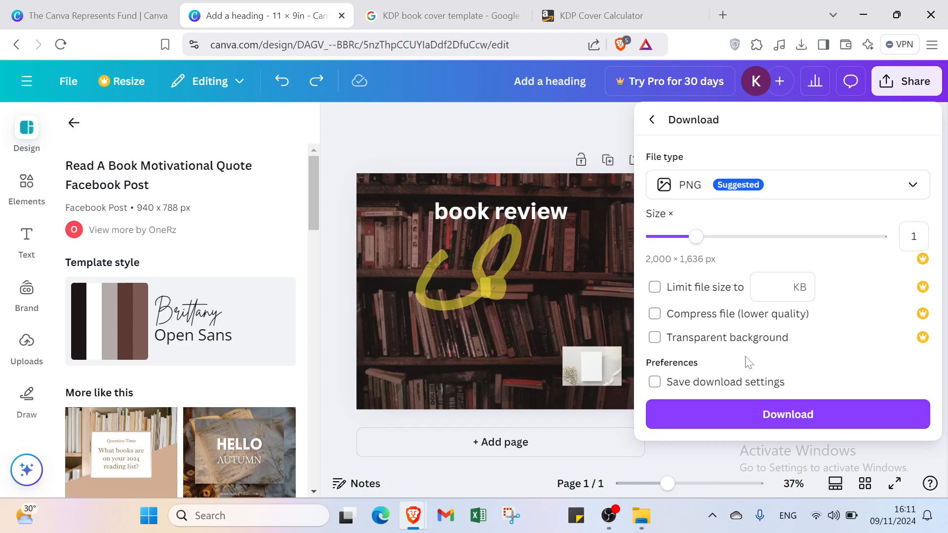
pyautogui.click(608, 127)
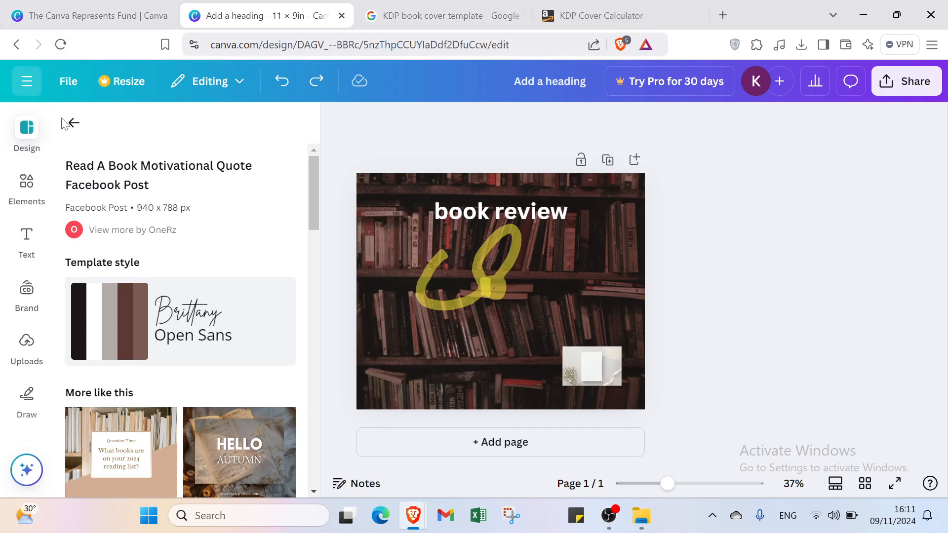
# Leave the design editor and return to the Canva home page.
pyautogui.click(27, 81)
pyautogui.click(29, 106)
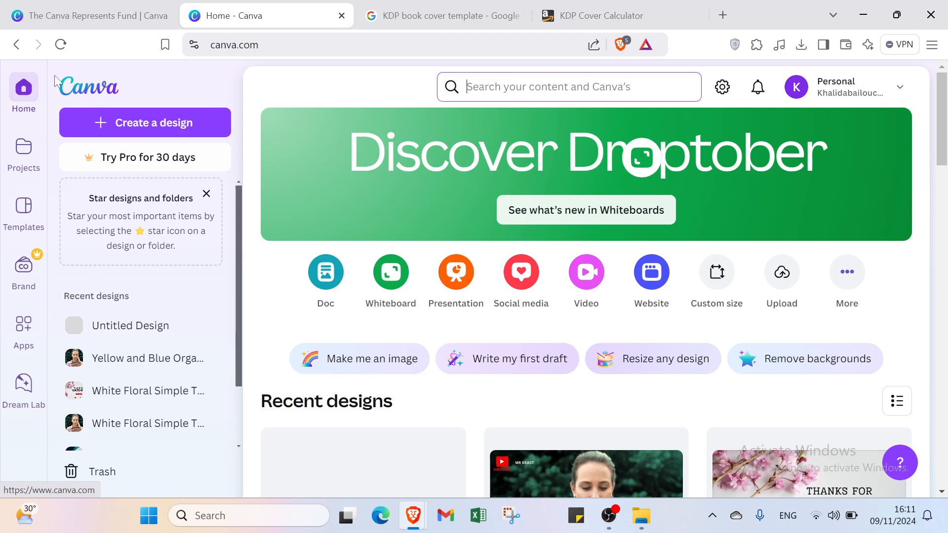
# Switch to the KDP Cover Calculator page and go back to the Google results for "KDP book cover template".
pyautogui.click(90, 17)
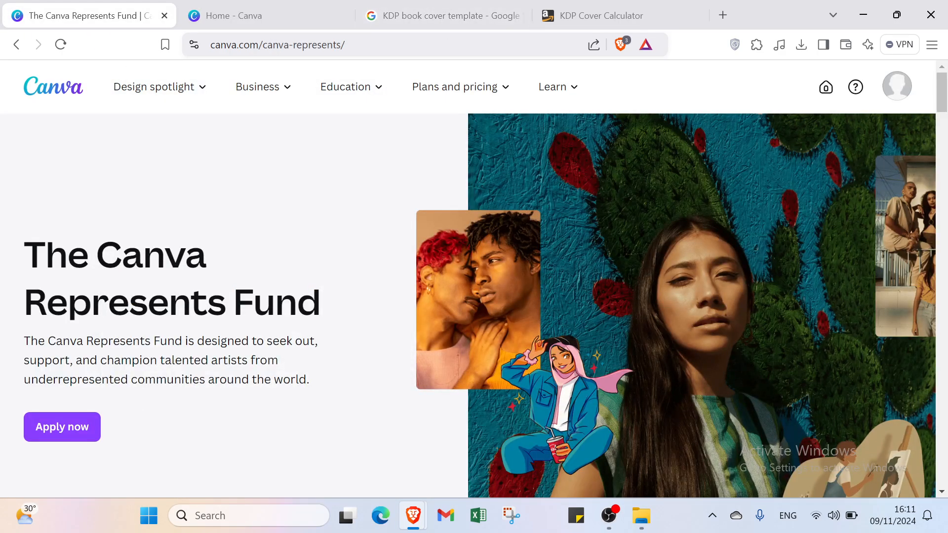
pyautogui.click(272, 13)
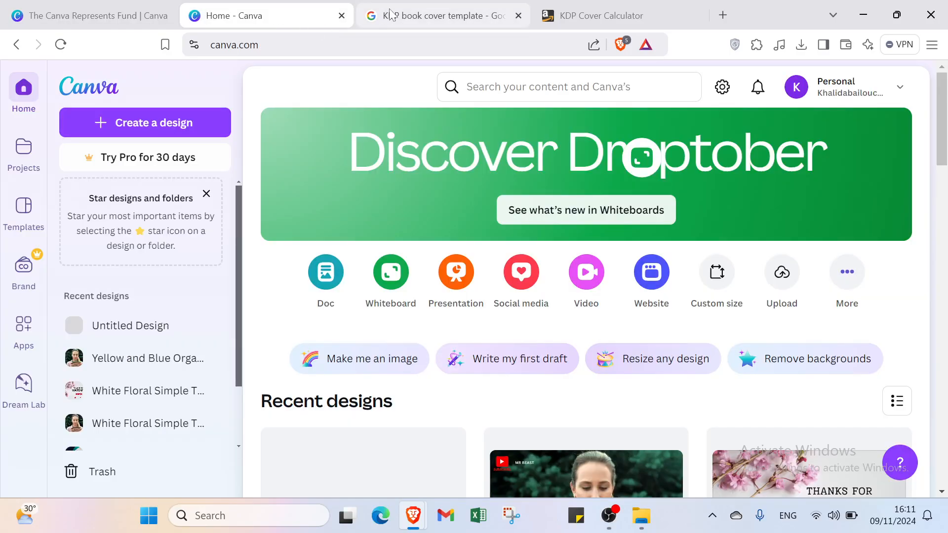
pyautogui.click(452, 16)
pyautogui.click(584, 11)
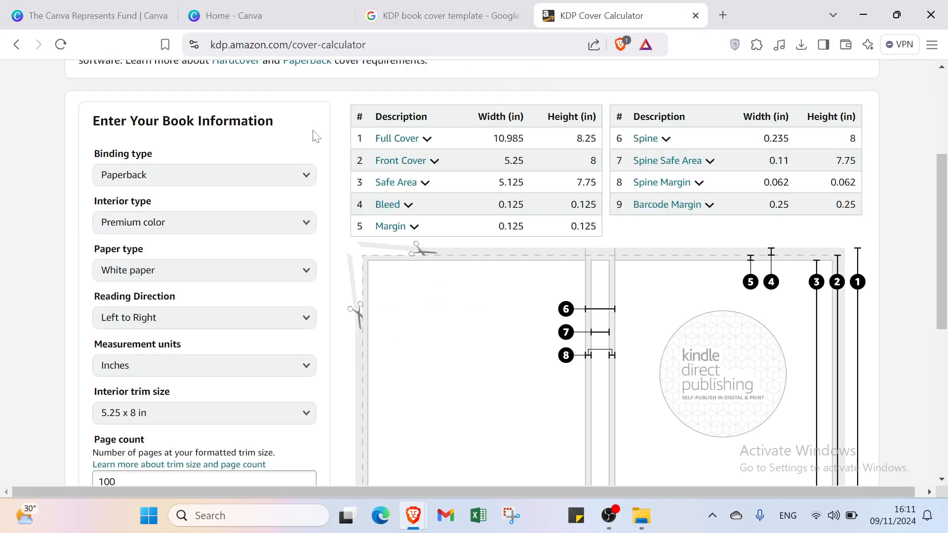
pyautogui.click(16, 44)
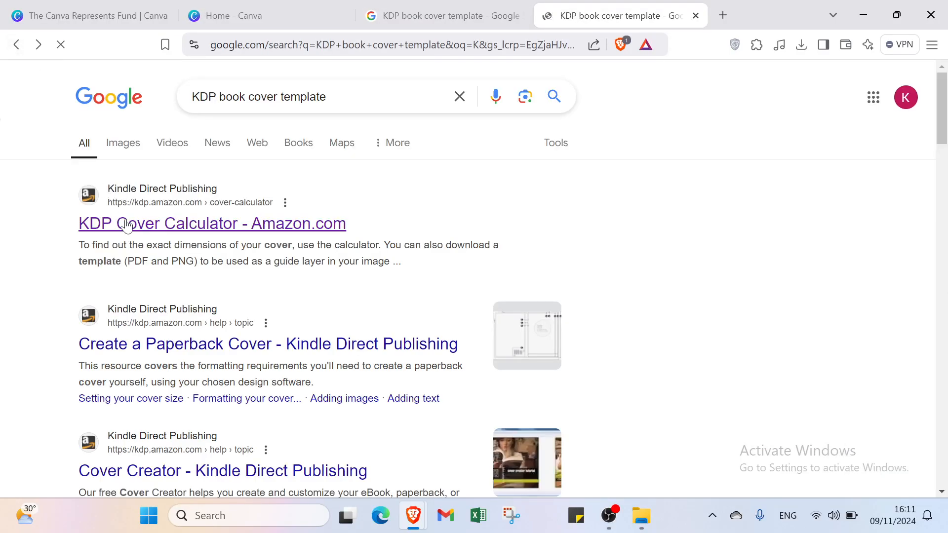